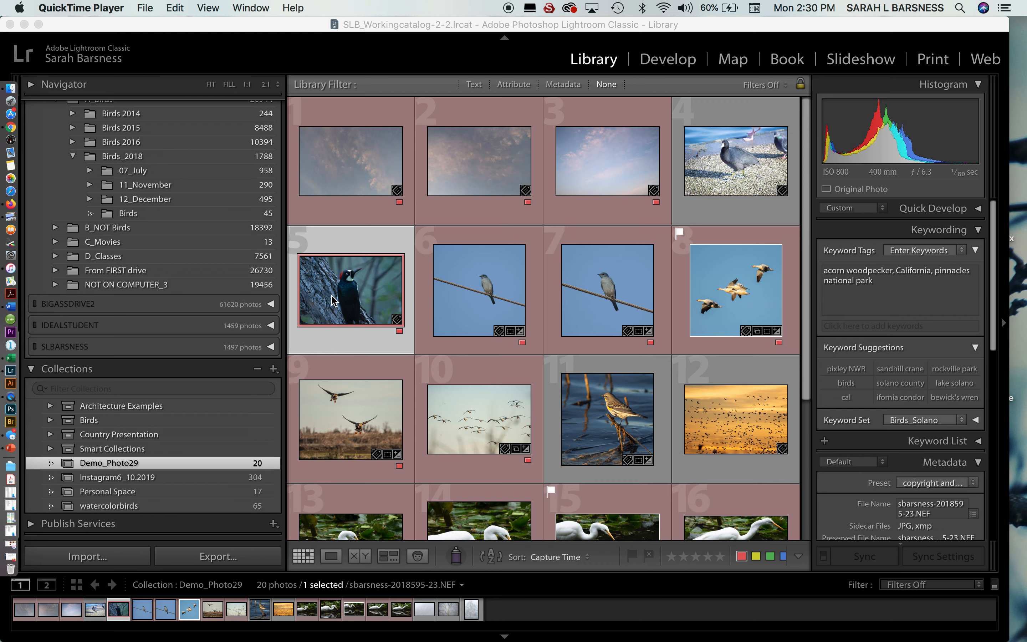
Step: Open the acorn woodpecker photo in the Develop module and examine its head at 2:1 magnification
click(677, 65)
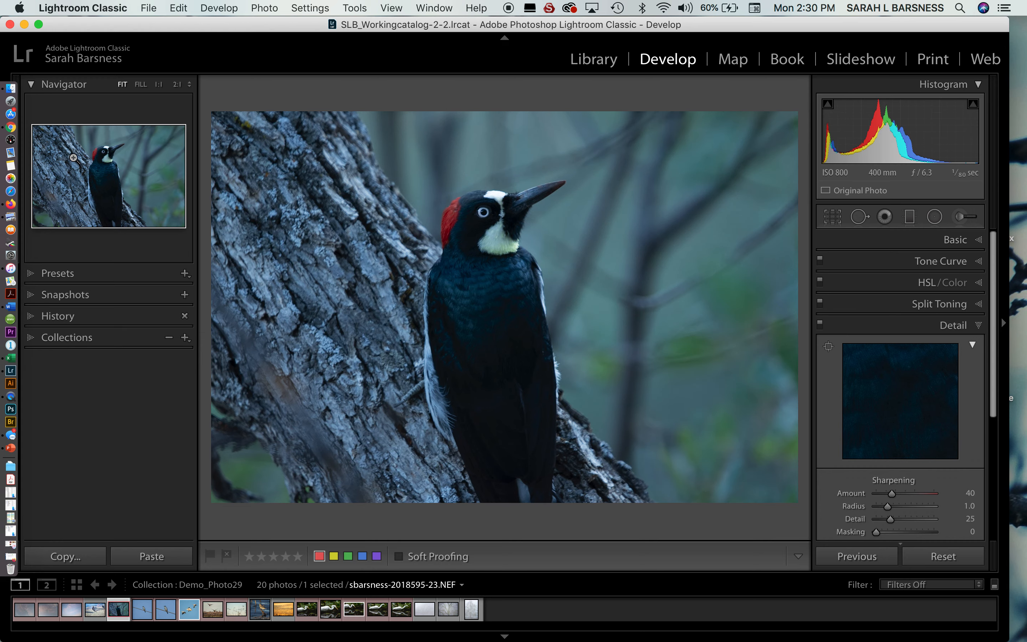
click(94, 170)
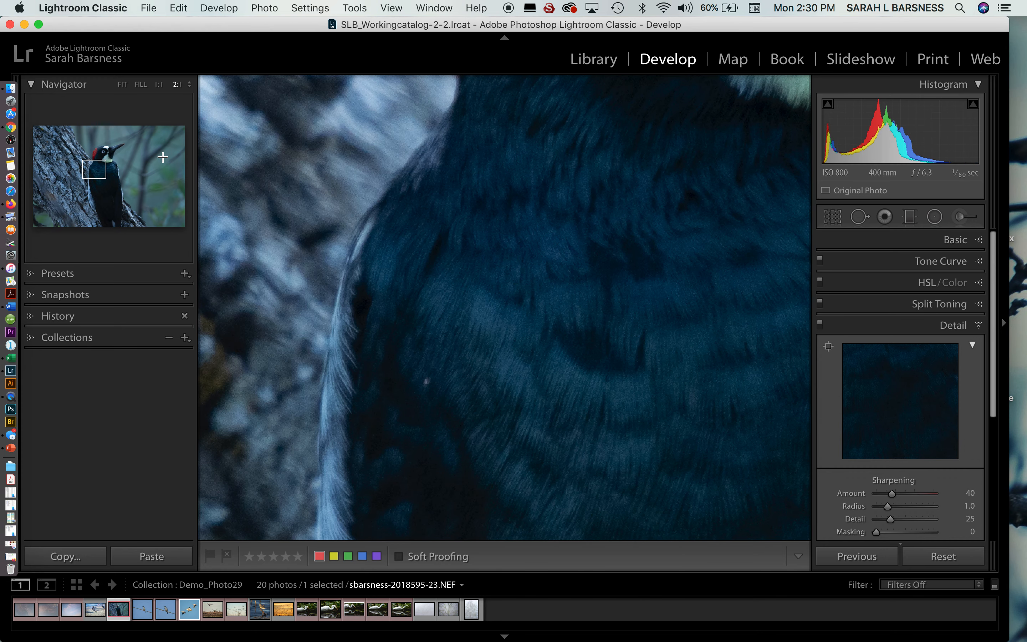
click(164, 156)
click(111, 144)
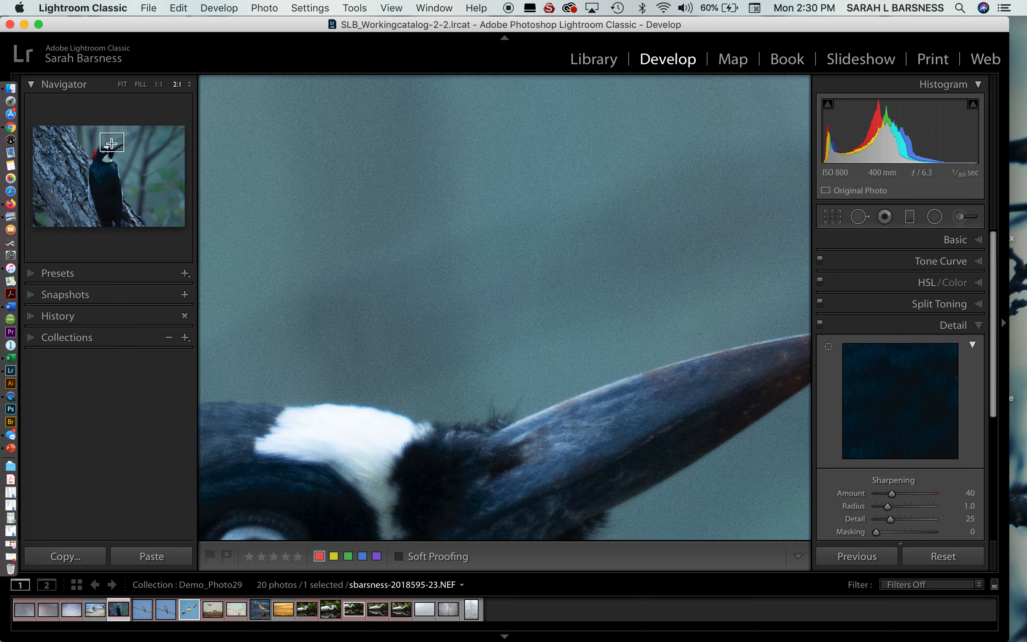
click(107, 170)
drag(110, 184, 101, 150)
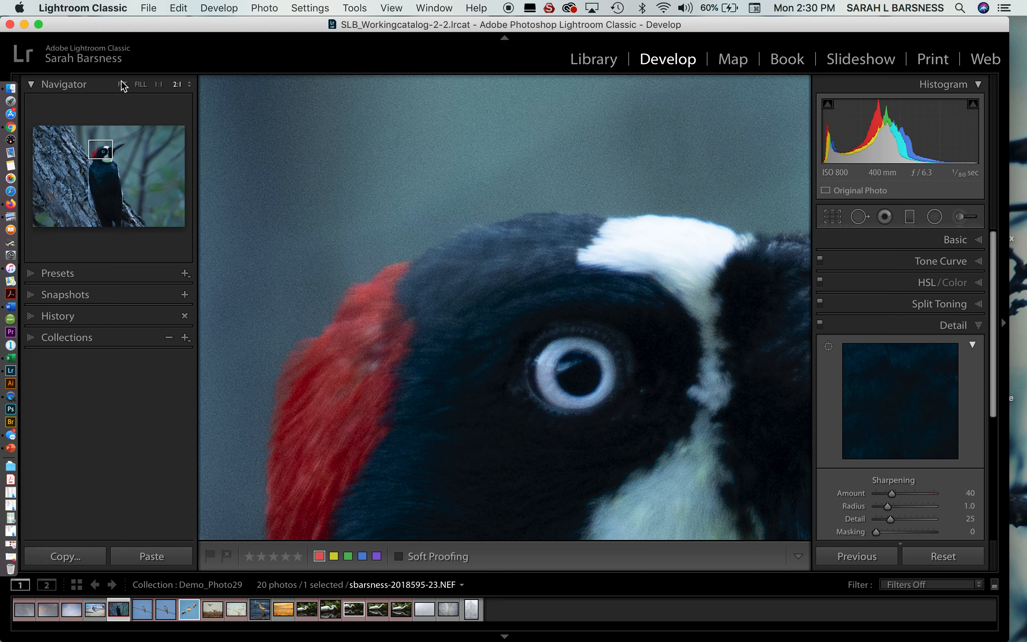
Step: Set the magnification to 1:2 and examine the woodpecker's body, the background and its head
click(190, 85)
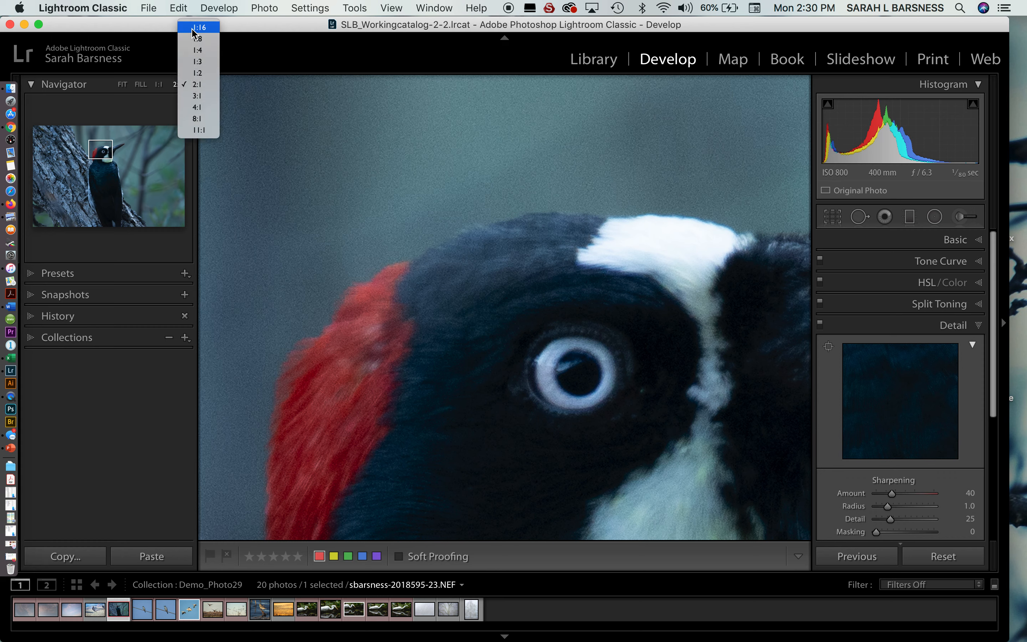
click(198, 73)
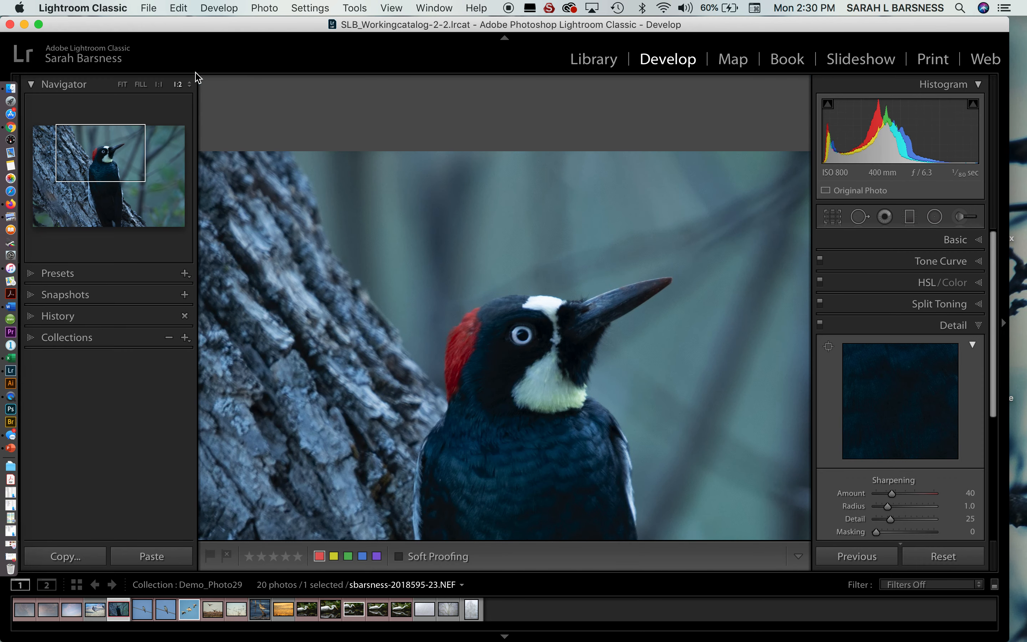
click(132, 182)
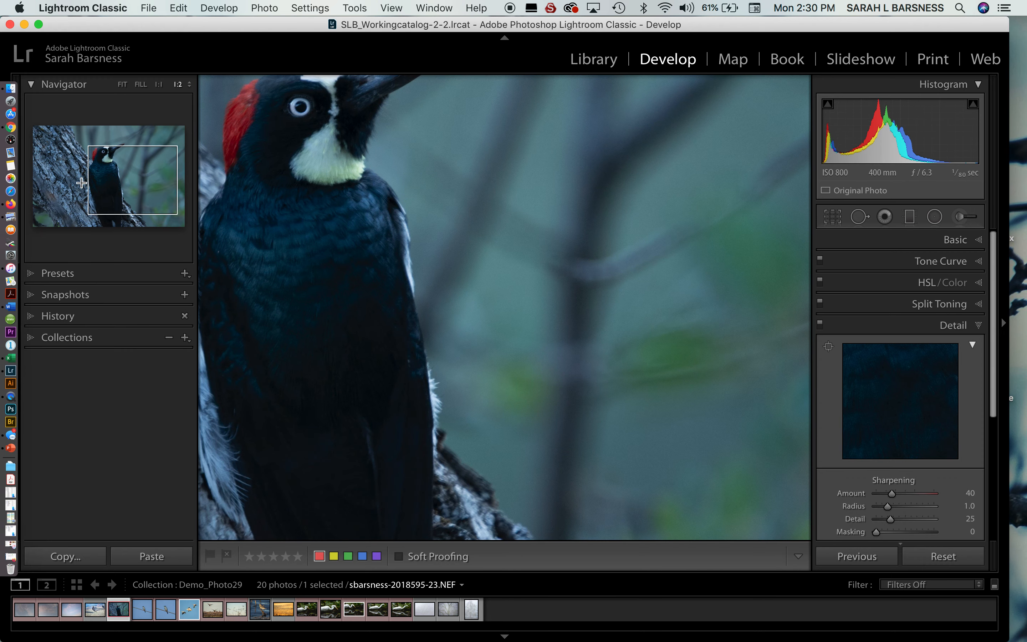
click(69, 167)
click(125, 143)
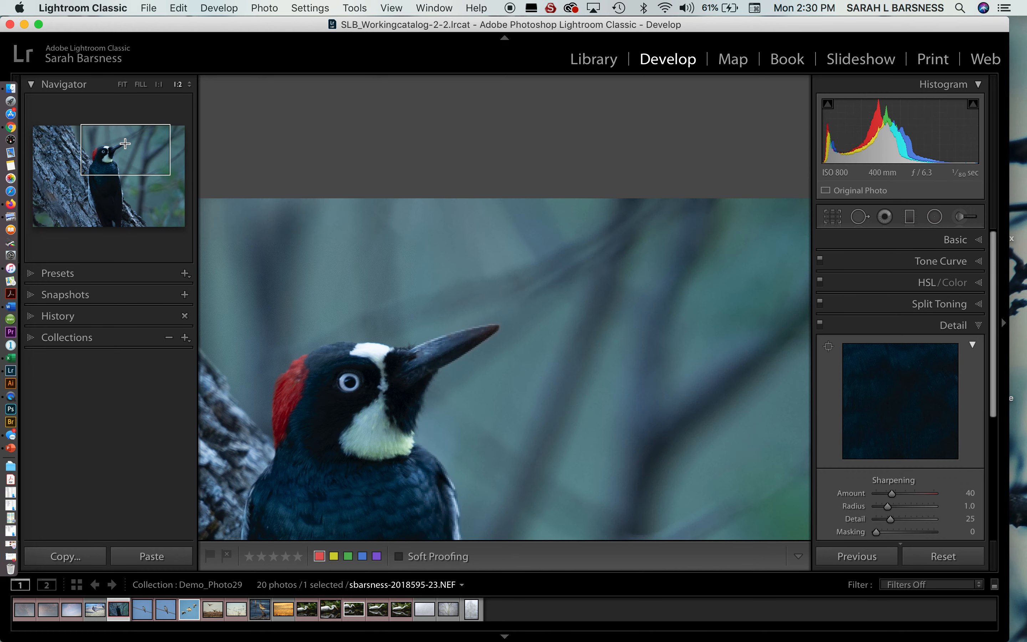
mouse_move(118, 165)
mouse_down()
mouse_move(150, 165)
mouse_move(104, 165)
mouse_up()
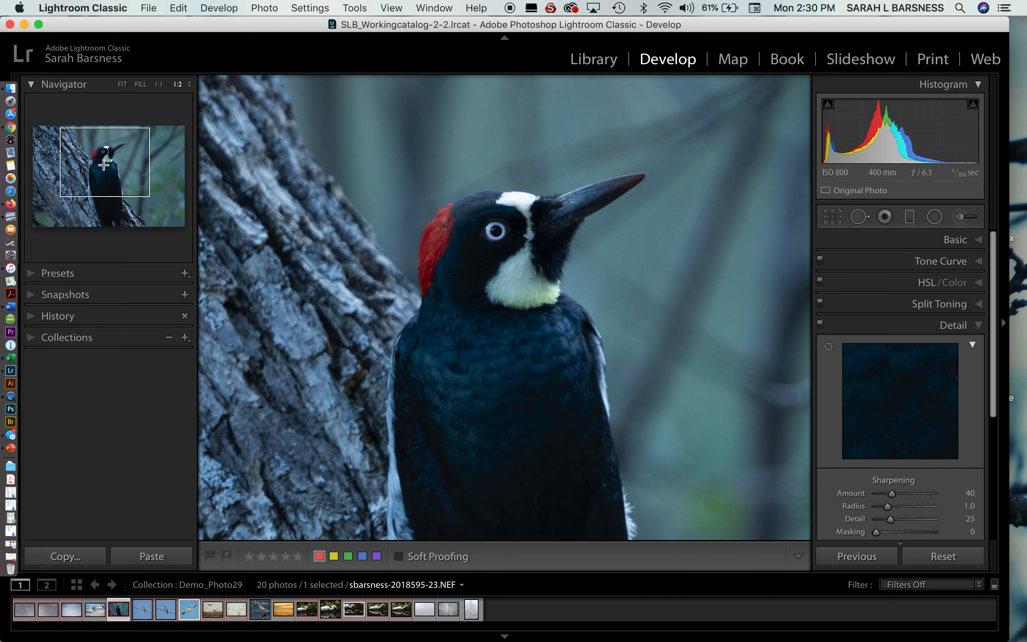
Step: Set the magnification to 2:1 and examine the woodpecker's eye and red crown before fitting the whole photo in view
click(190, 85)
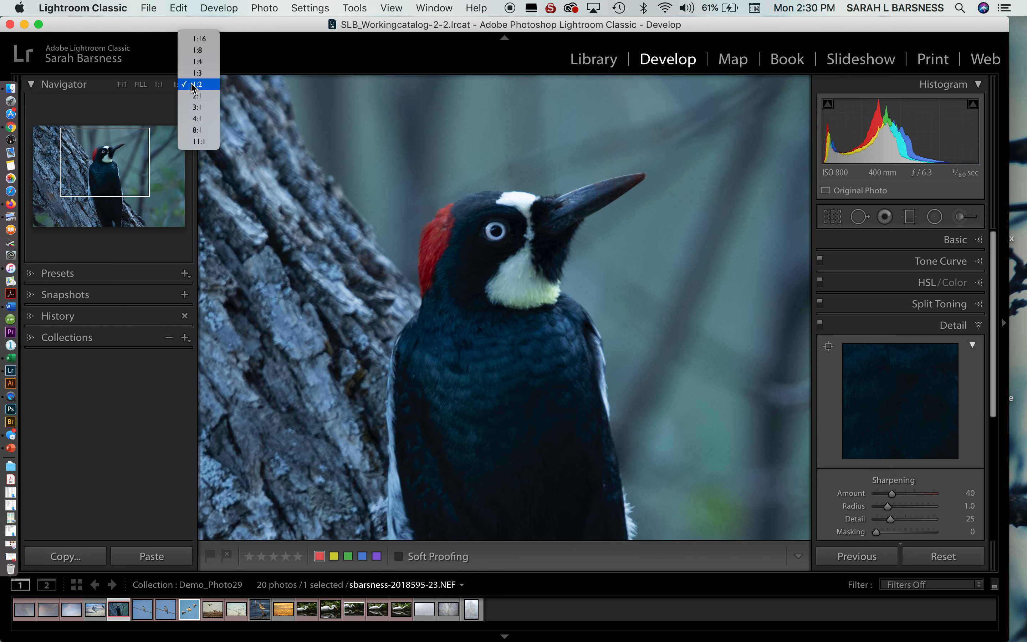
click(196, 95)
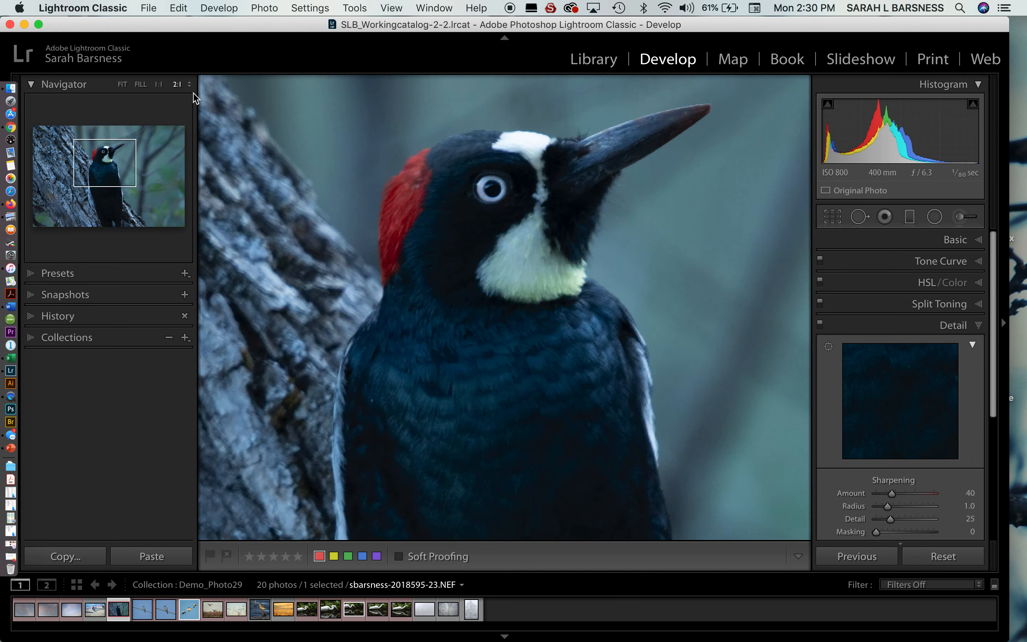
drag(452, 185, 510, 477)
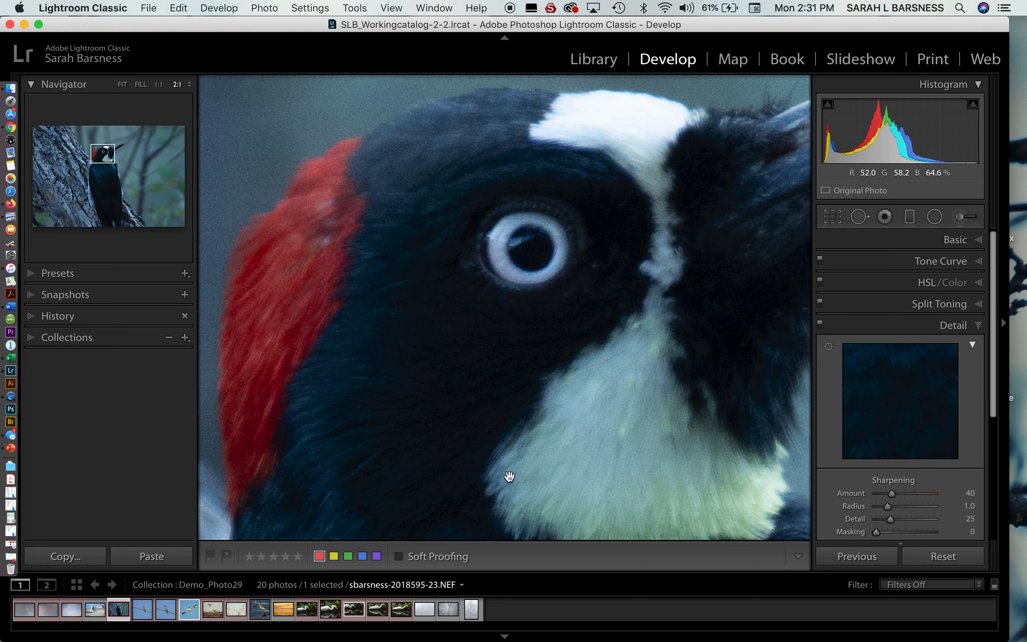
click(122, 84)
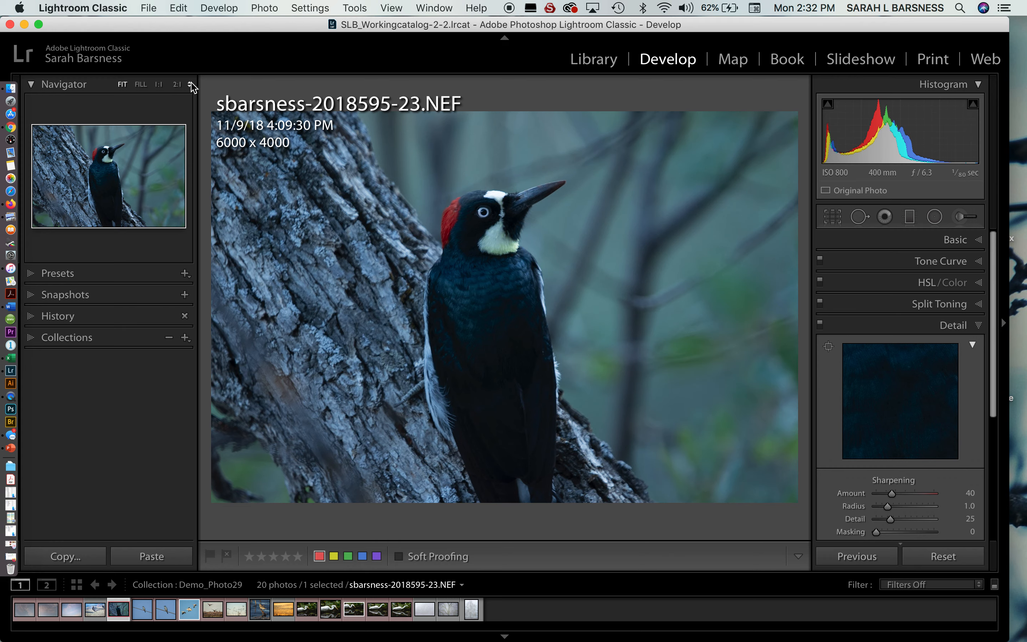
Step: Inspect the sharpness and feather detail around the woodpecker's eye, throat and upper breast at 2:1, and return to the full photo
click(104, 155)
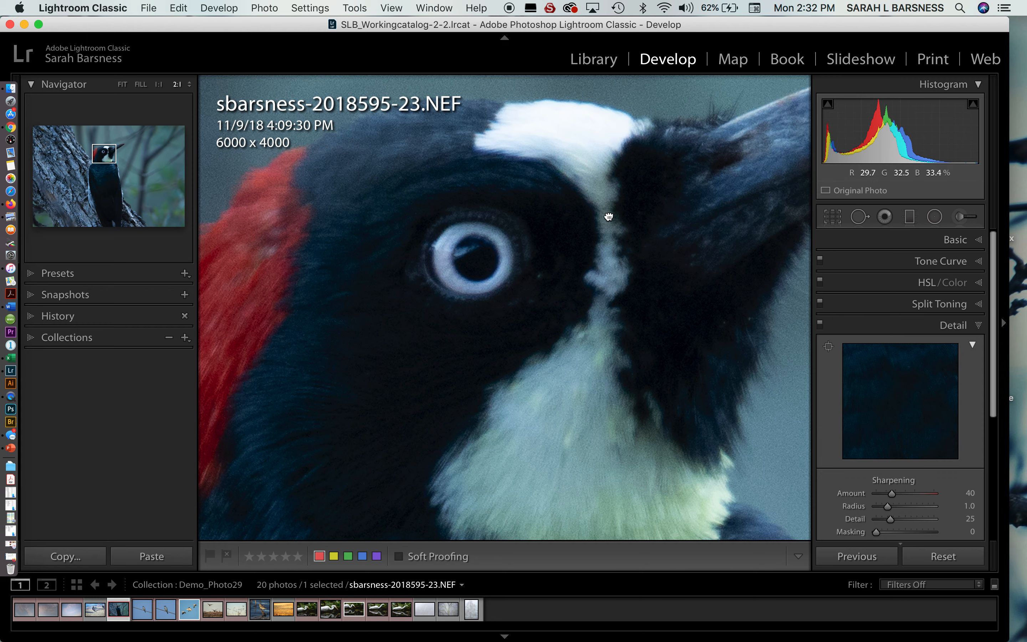
drag(609, 217, 499, 255)
drag(438, 247, 534, 165)
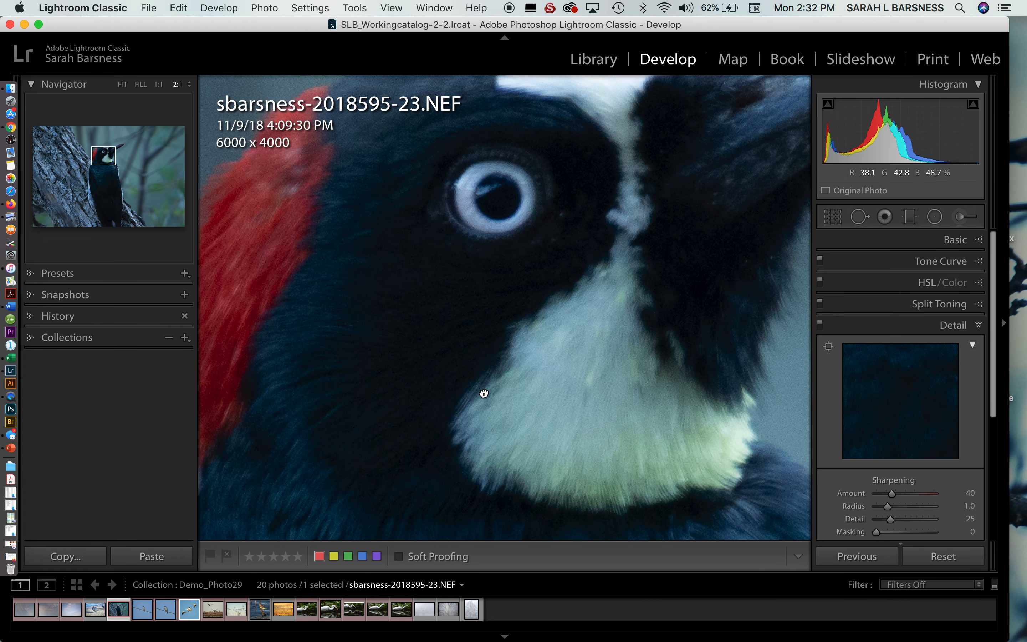
drag(483, 393, 568, 236)
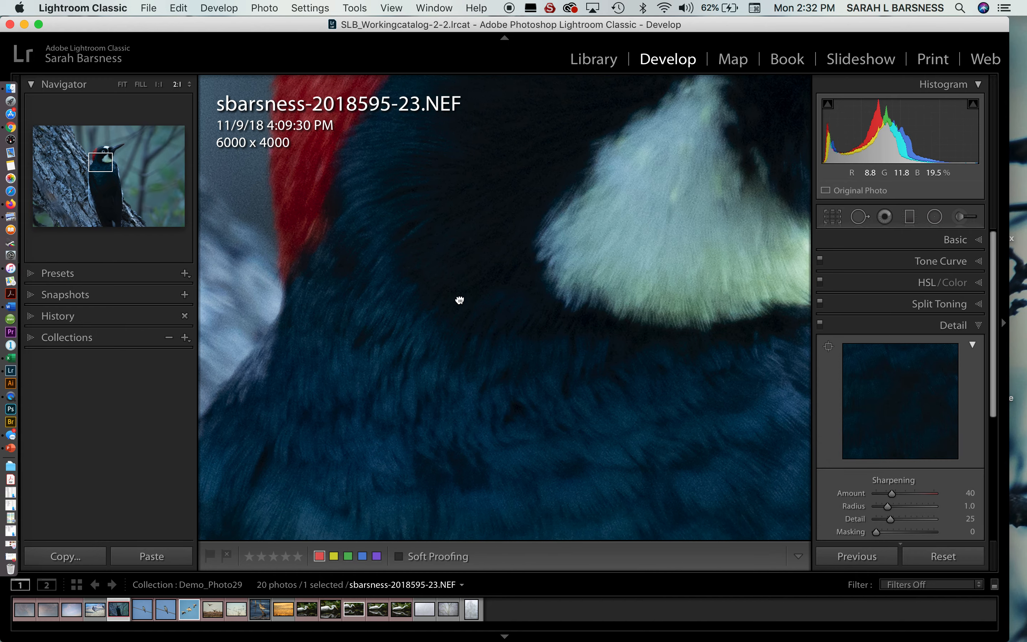
drag(459, 300, 395, 513)
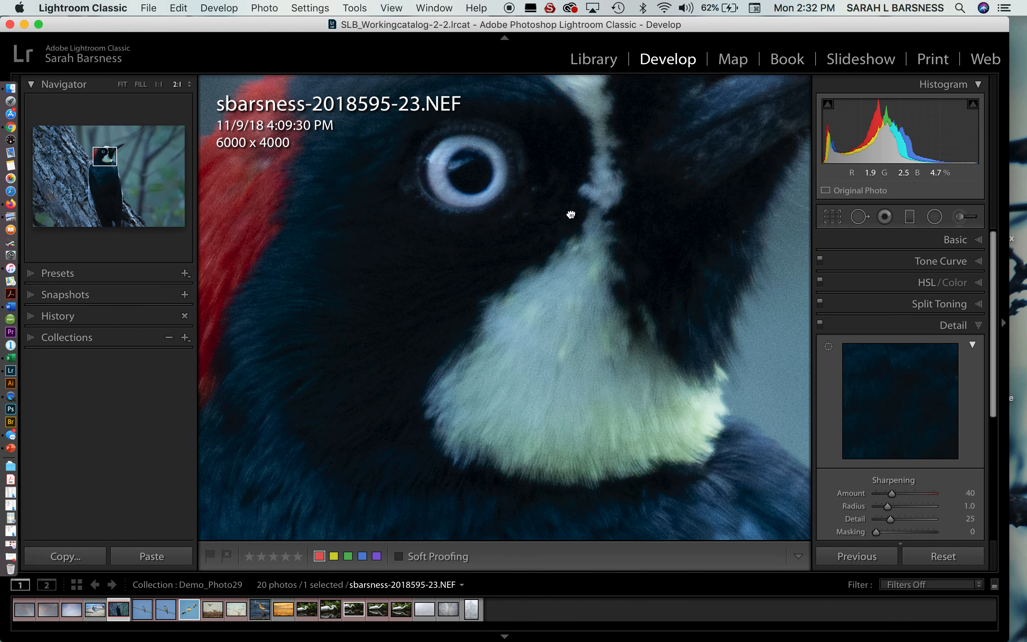
drag(571, 215, 534, 360)
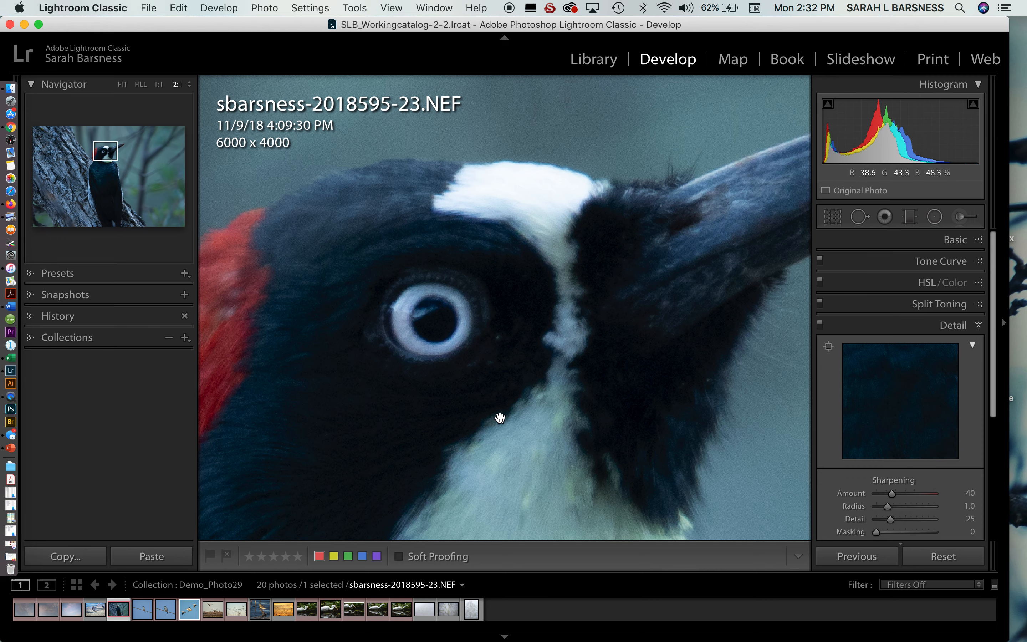
drag(507, 334, 522, 247)
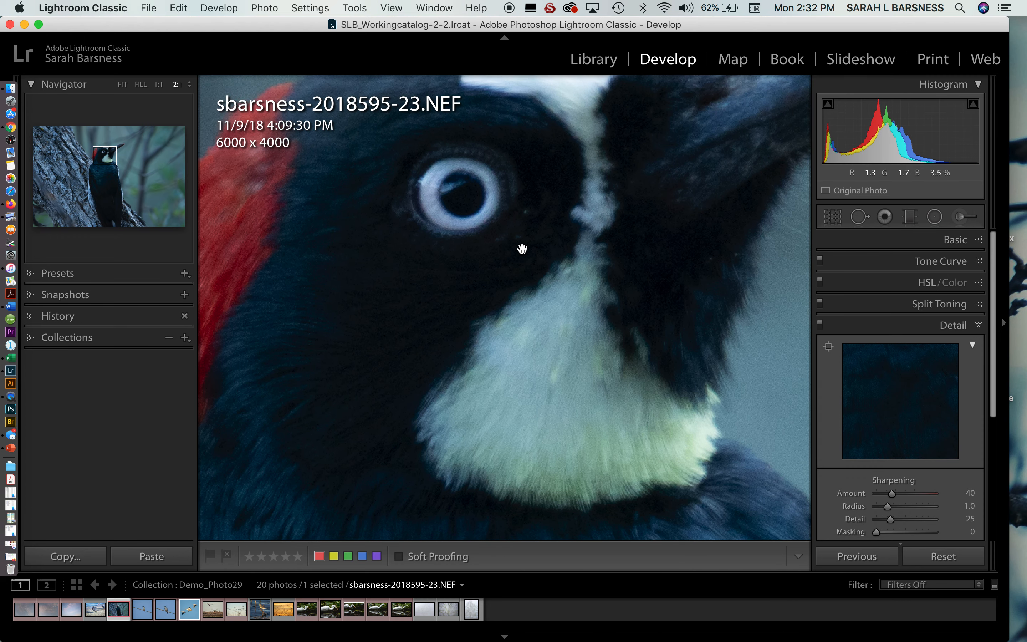
click(527, 265)
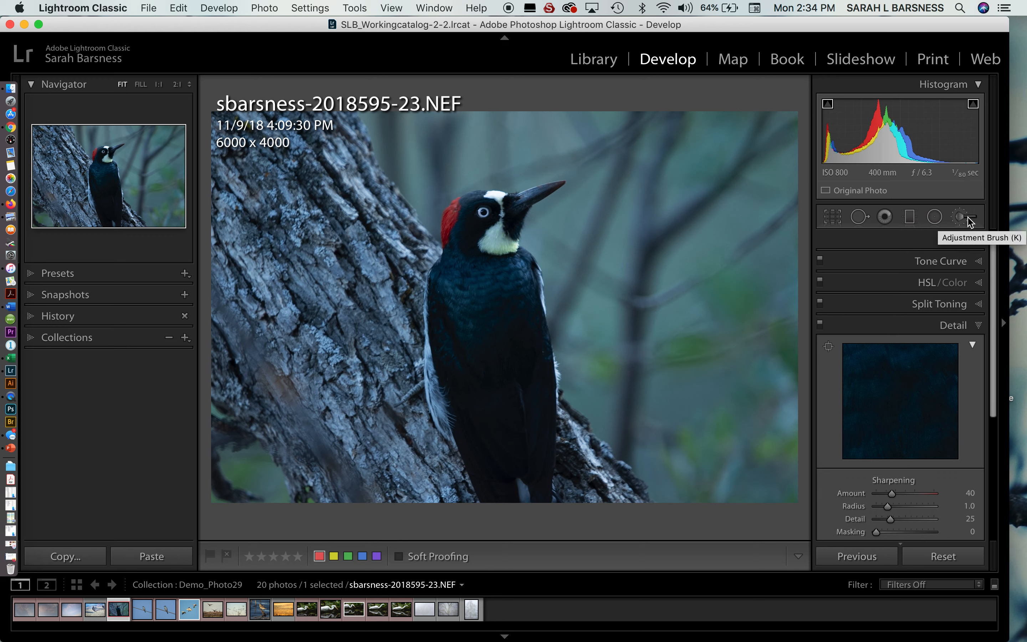
Step: Try a proportional crop from the photo's right side with the aspect ratio locked, and restore the full frame
click(833, 217)
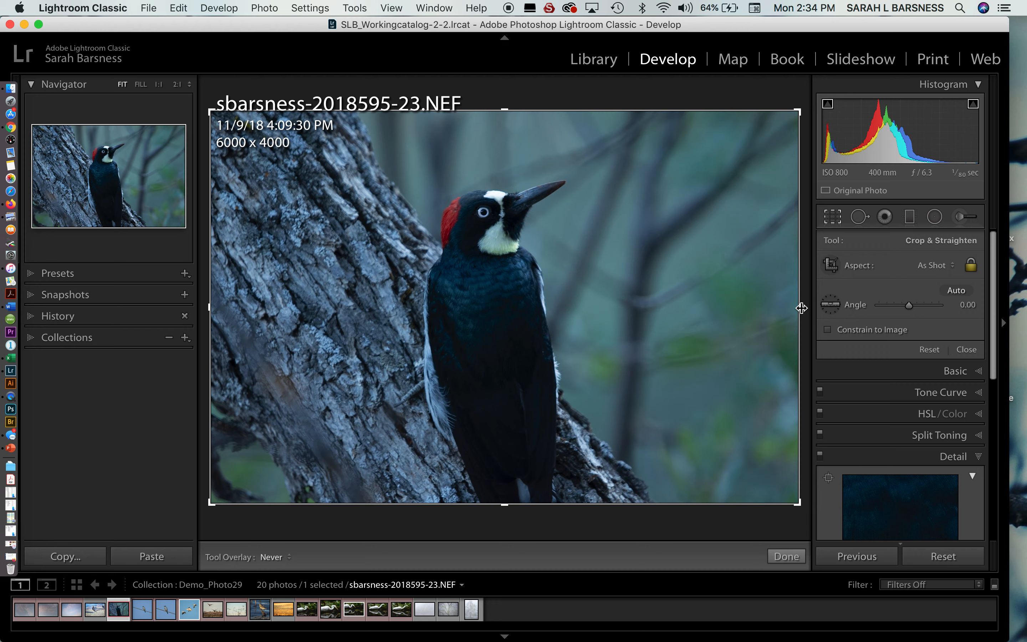
drag(801, 308, 742, 305)
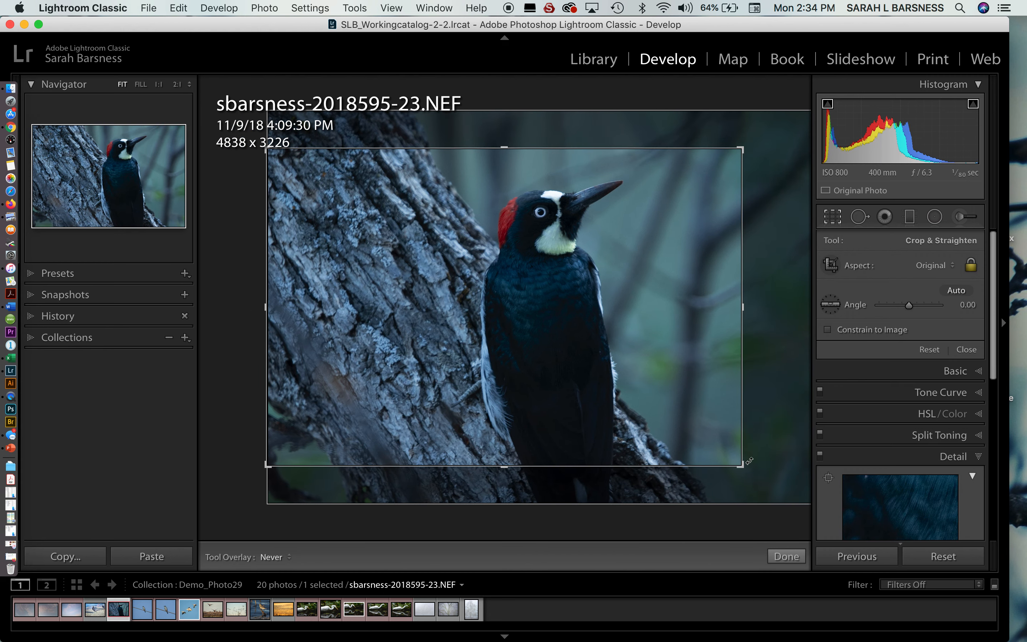
drag(741, 305, 825, 339)
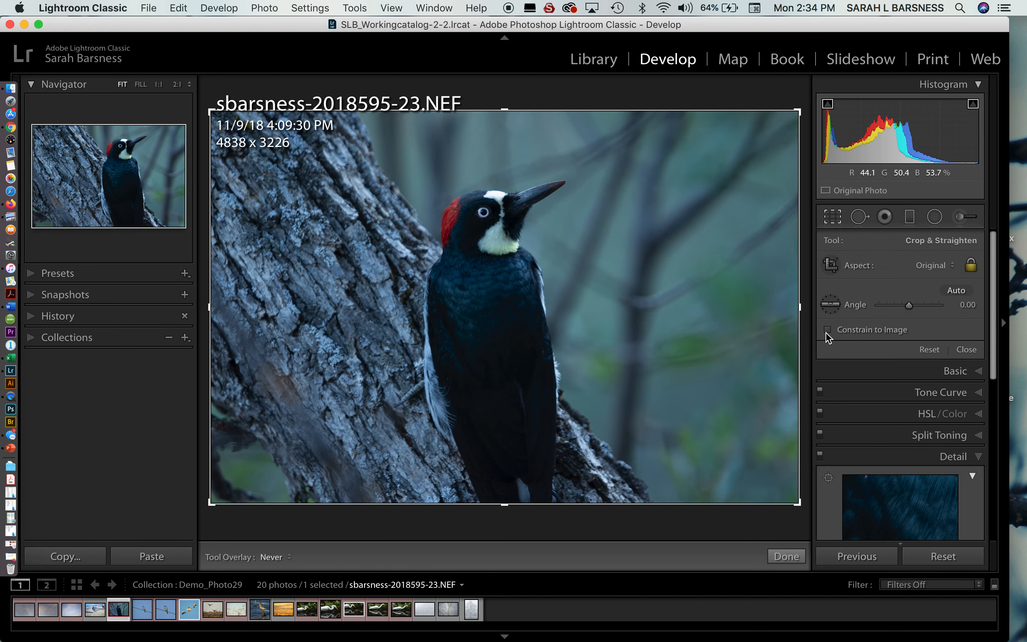
Step: Unlock the crop's aspect ratio and narrow the frame from both sides to about 4315 x 4000 pixels
click(971, 266)
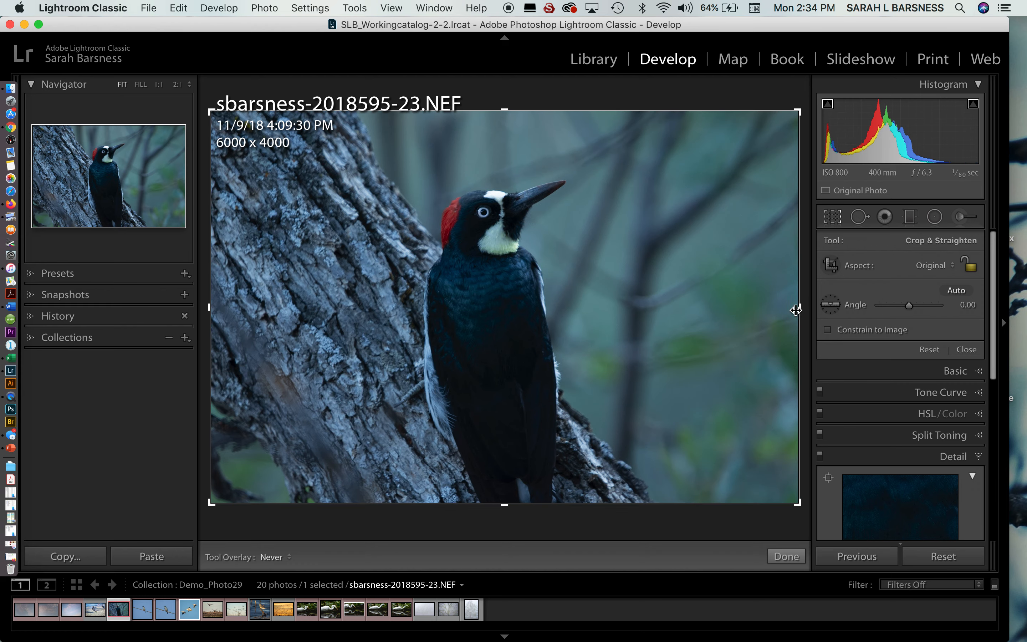
drag(800, 311, 708, 310)
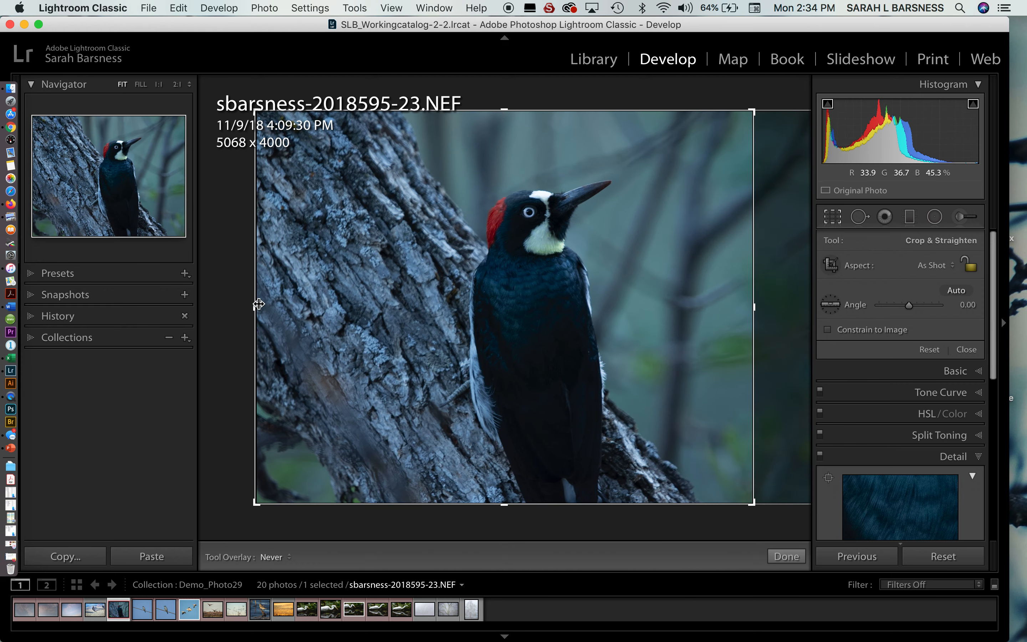
drag(259, 305, 306, 306)
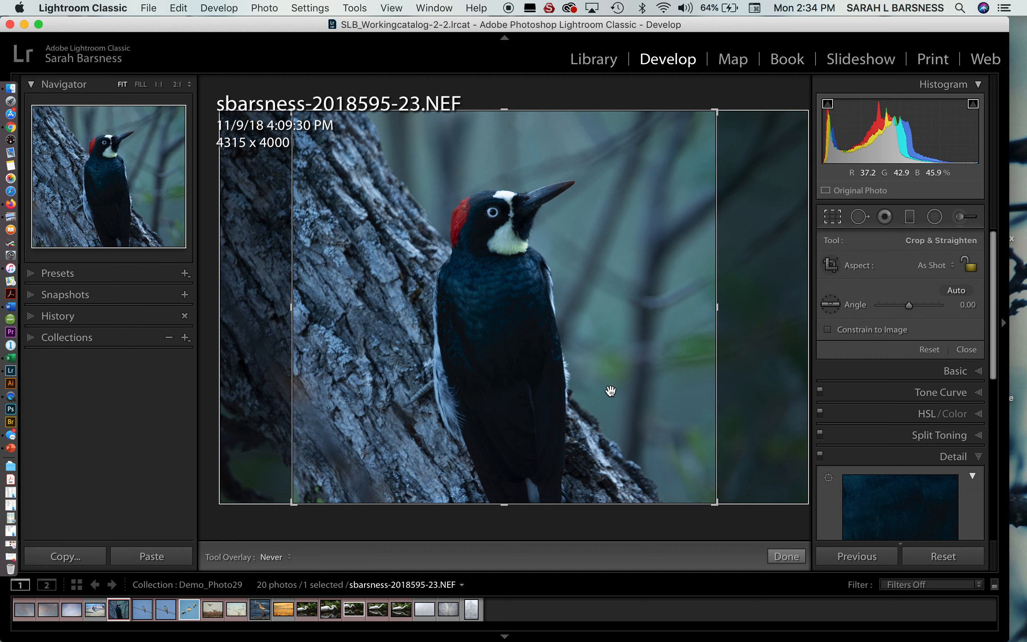
Step: Apply a 1 x 1 crop with the photo shifted slightly to the right inside the frame
click(947, 267)
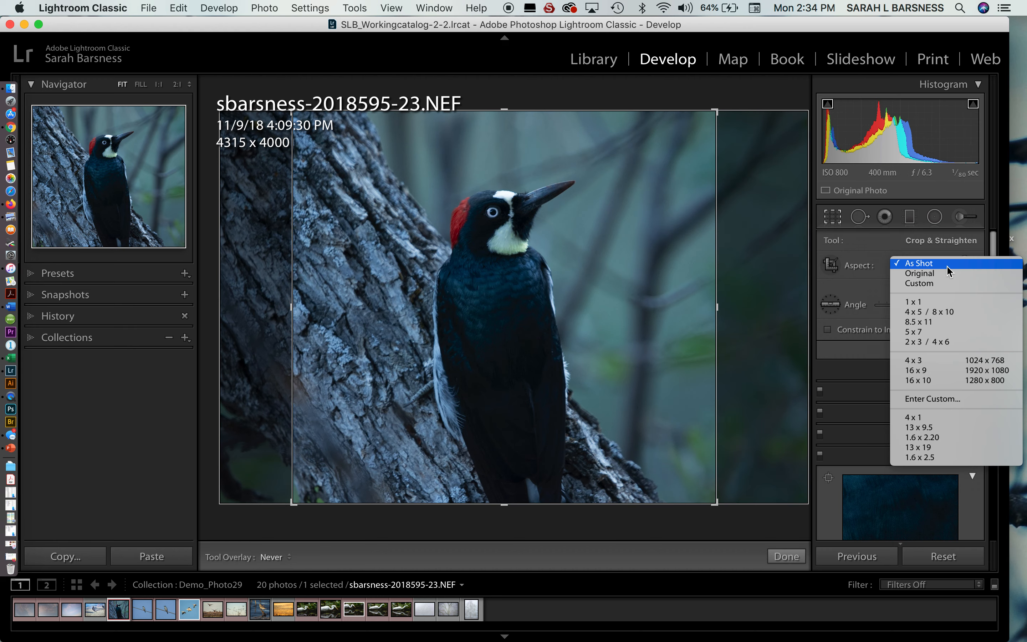
click(940, 304)
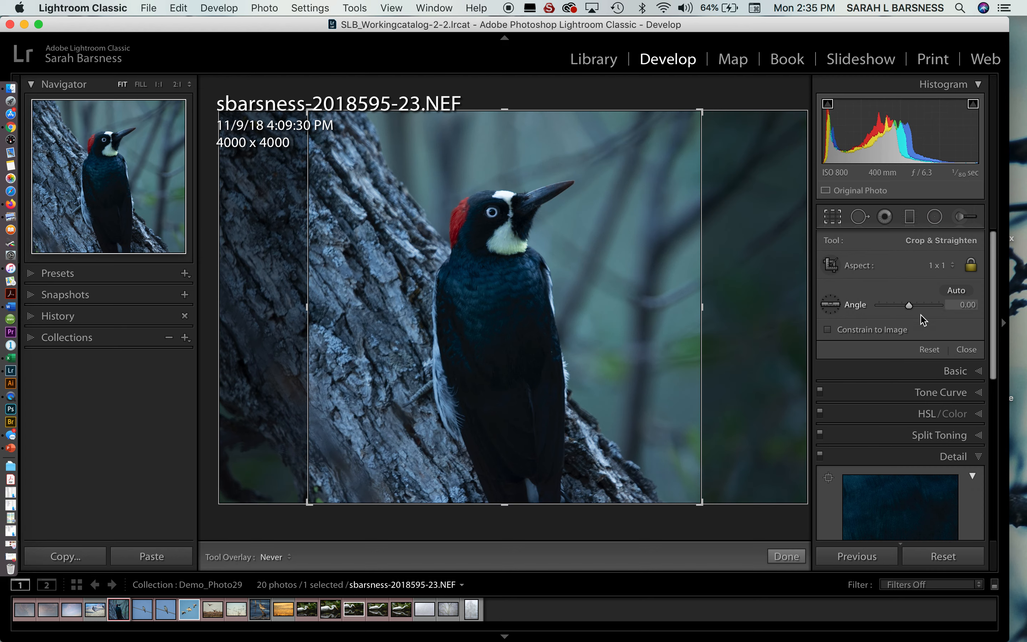
drag(535, 343, 547, 343)
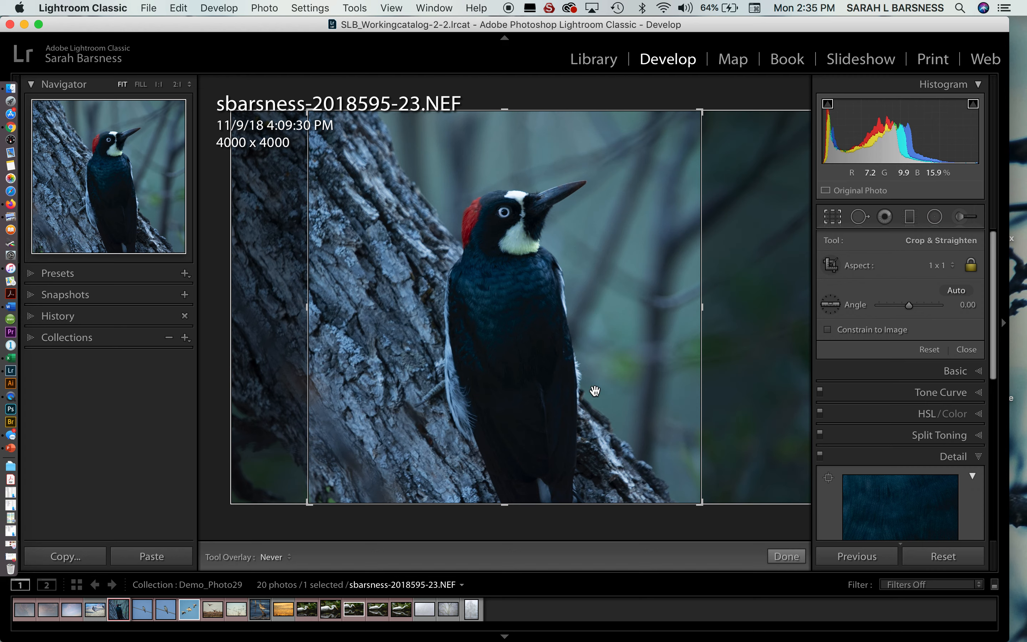
click(787, 556)
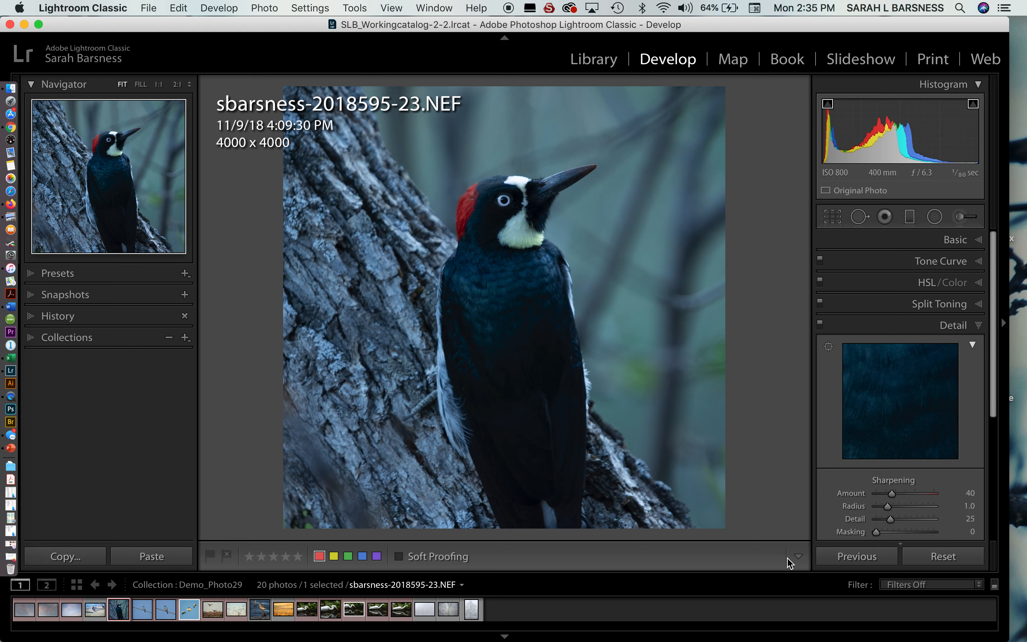
Step: Try a tight square crop of about 1159 x 1159 pixels around the woodpecker's head, and undo it
click(832, 217)
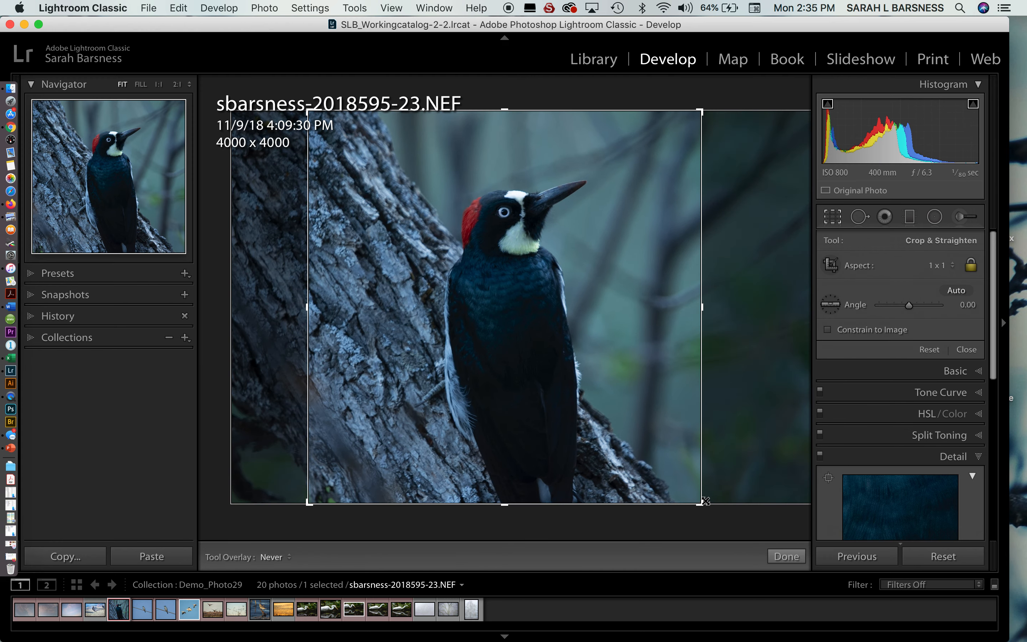
drag(702, 502, 604, 378)
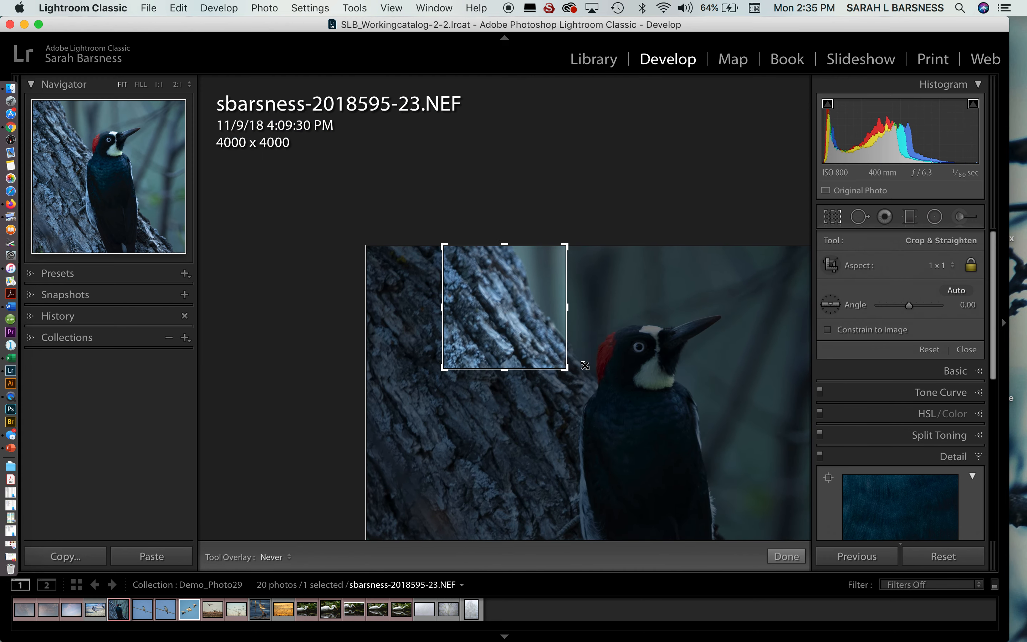
drag(496, 296, 368, 241)
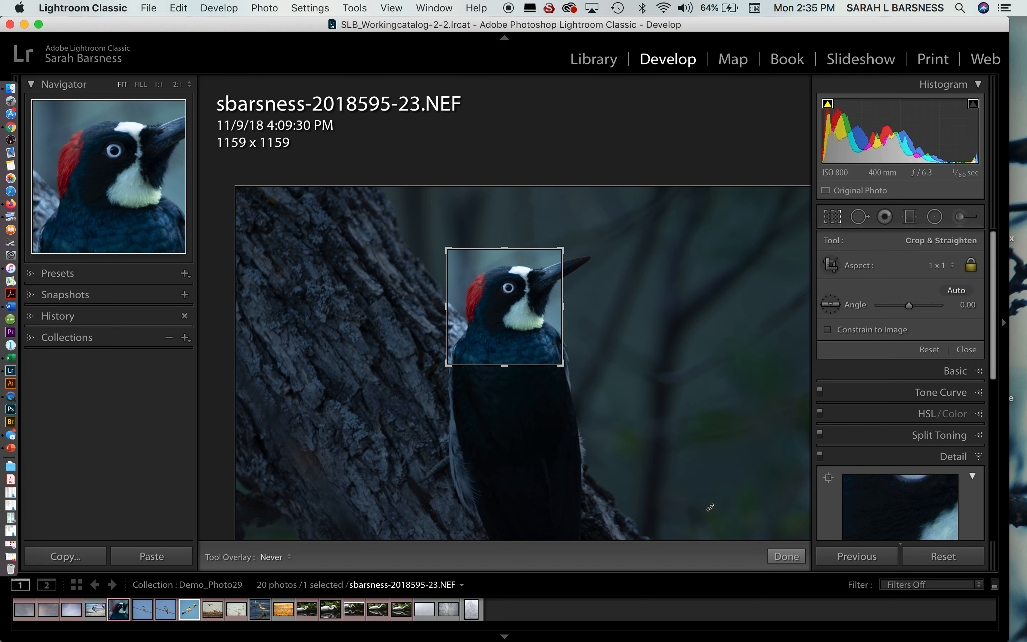
click(787, 557)
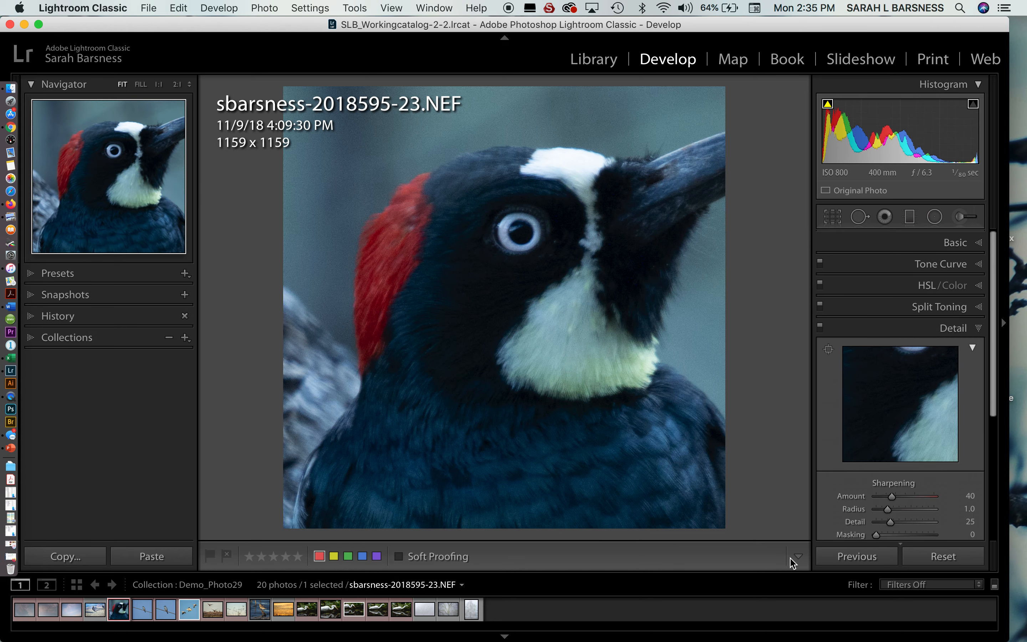
key(super+z)
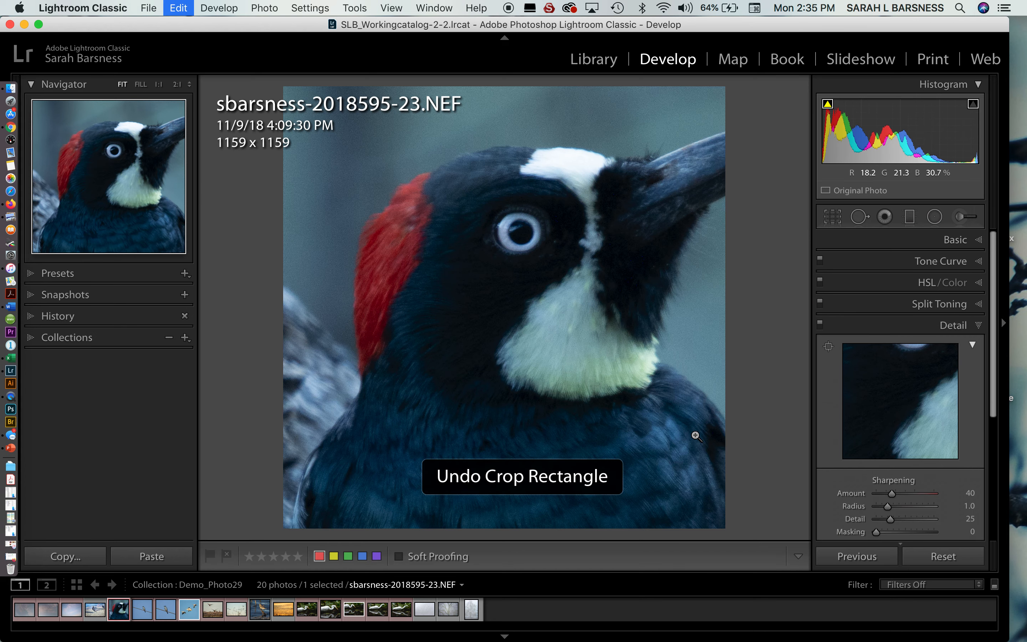
Step: Try a tight square crop of about 1159 x 1159 pixels on the tree bark, inspect it magnified, and undo it
click(517, 398)
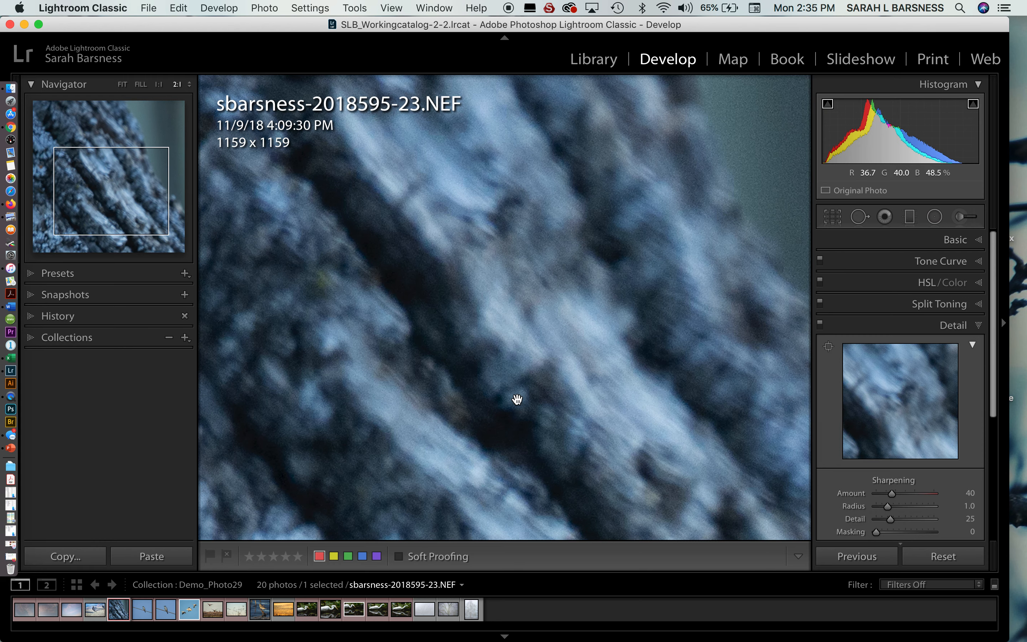
click(517, 400)
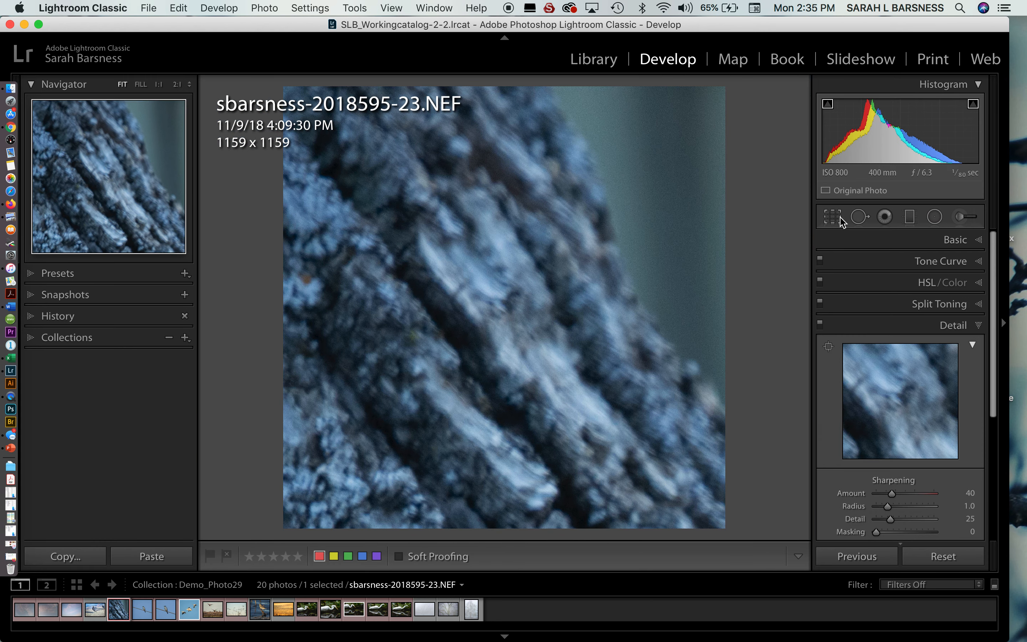
click(106, 85)
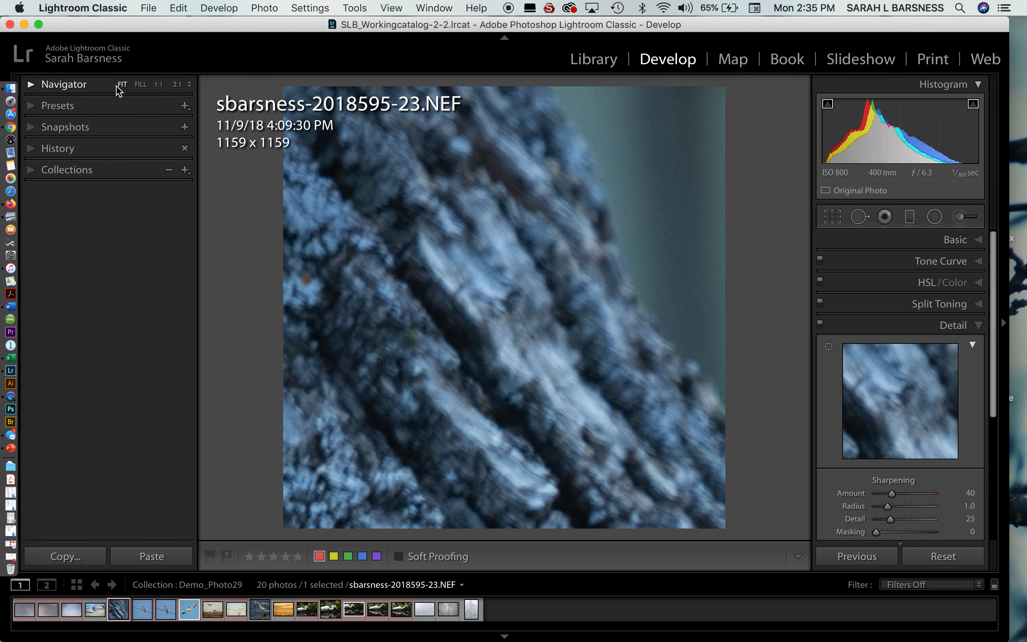
click(498, 294)
click(500, 295)
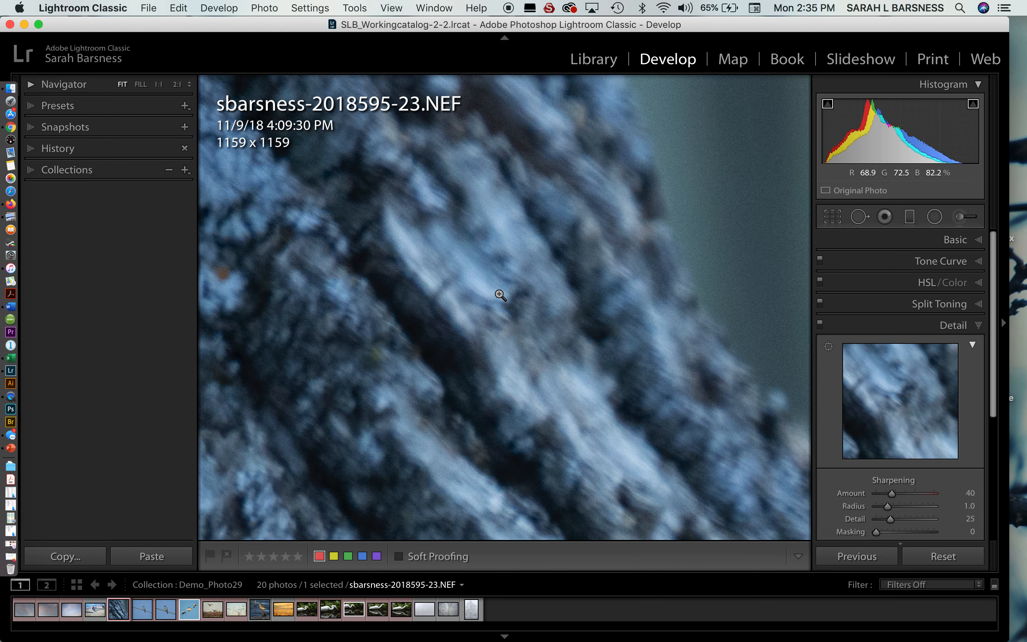
key(super+z)
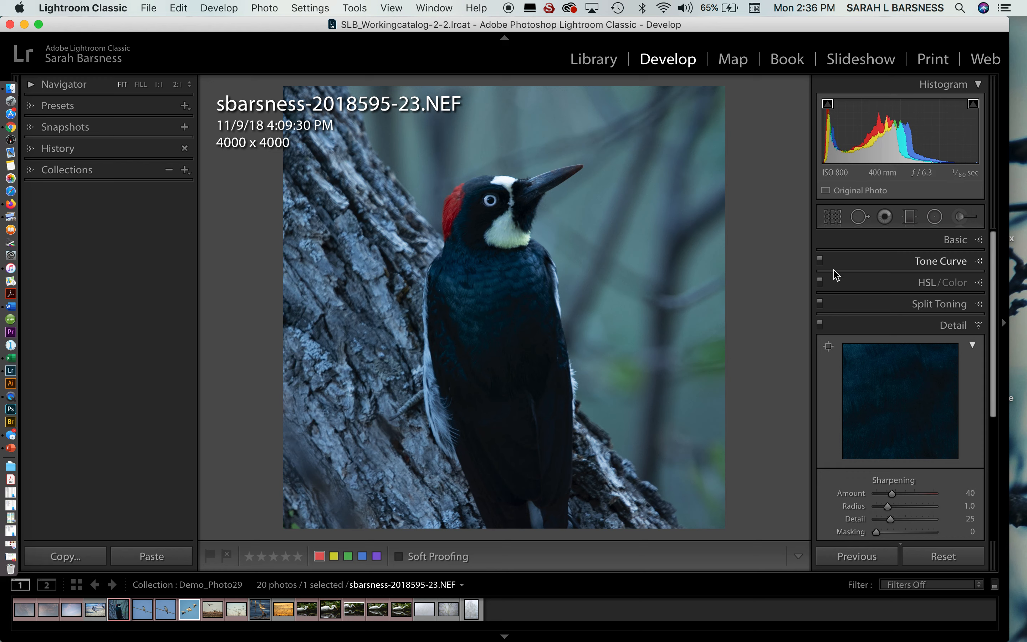
Step: Expand the Basic adjustments and review the tone and presence settings and the available colour profiles, keeping Adobe Color
click(980, 240)
scroll(938, 416, down, 1)
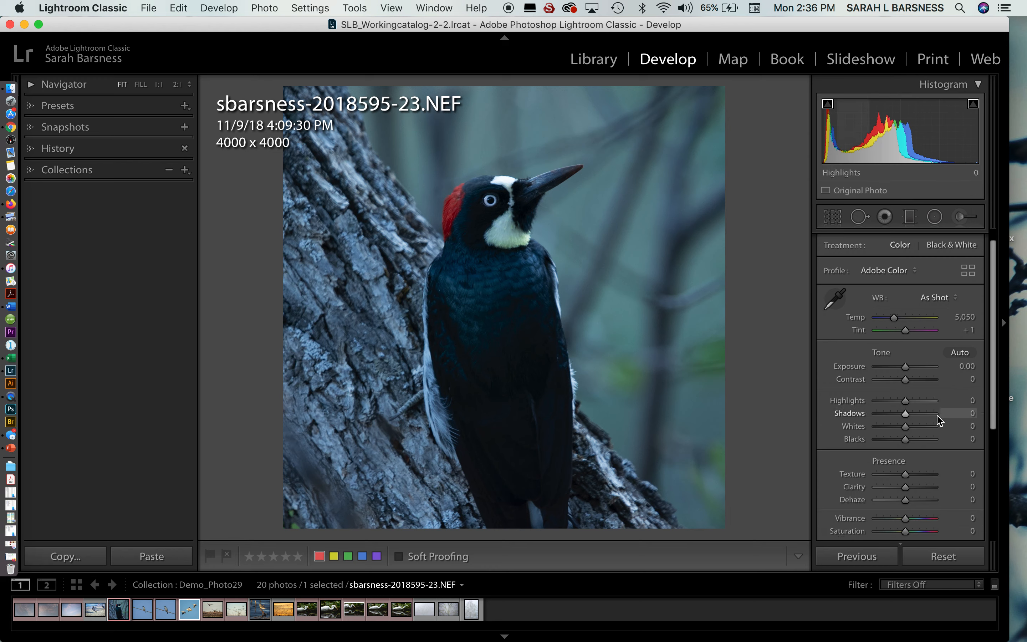
scroll(938, 419, down, 3)
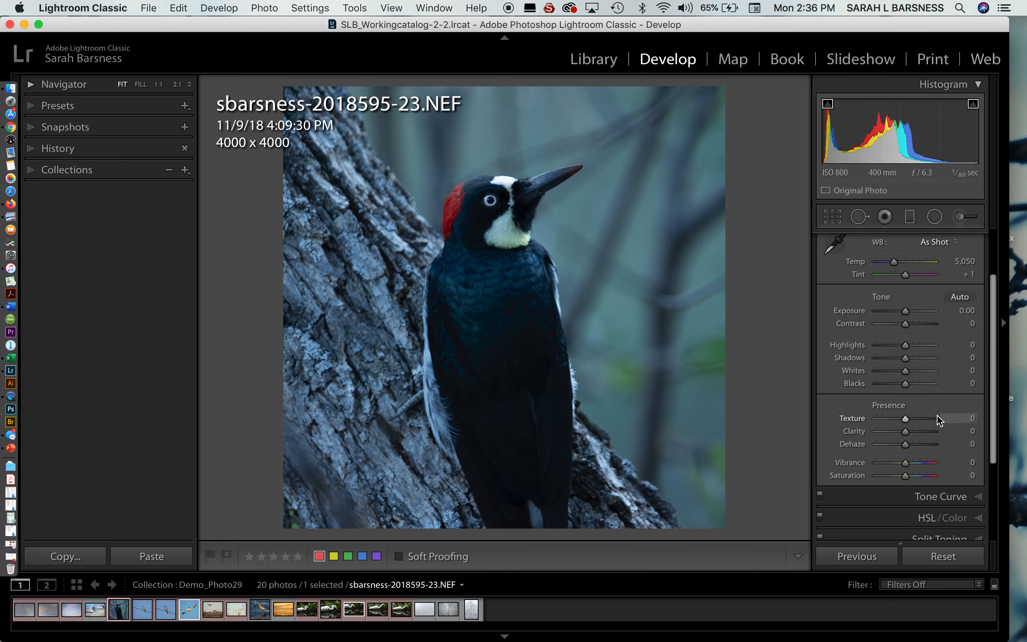
scroll(937, 419, up, 3)
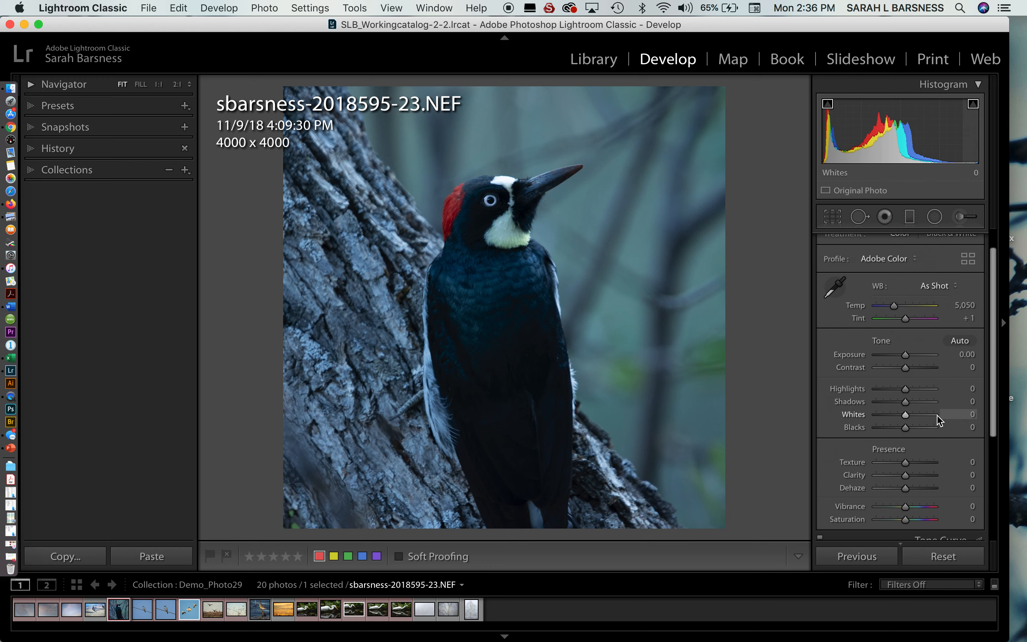
scroll(938, 420, up, 1)
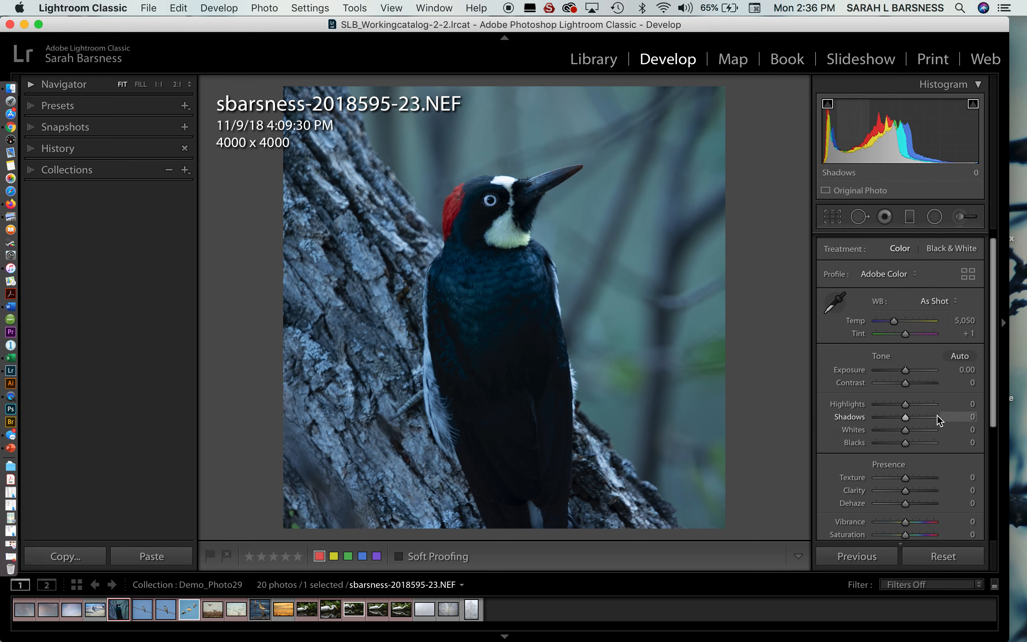
scroll(938, 419, down, 1)
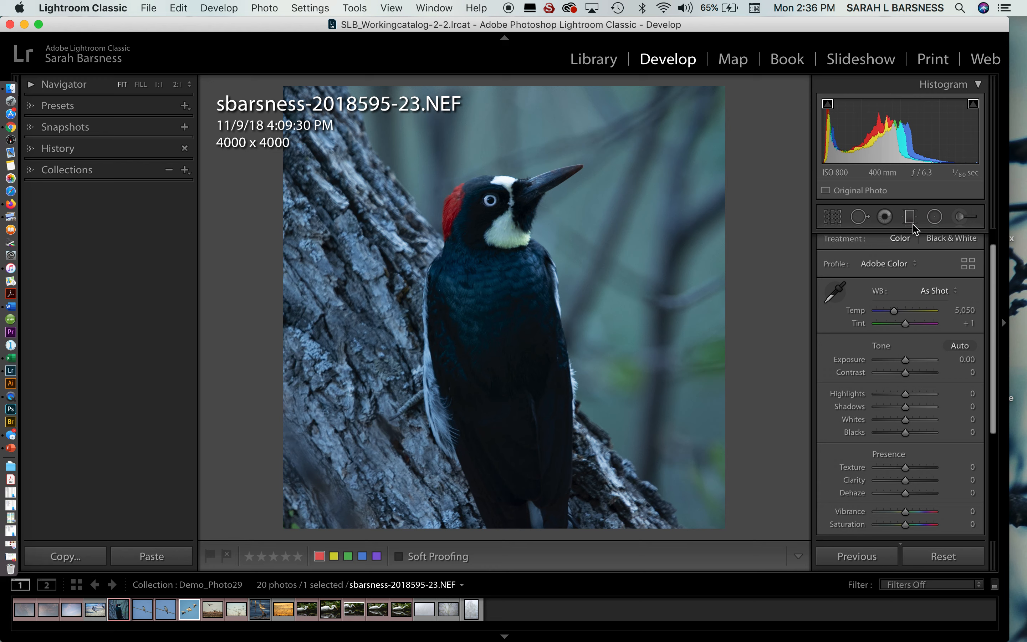
click(912, 264)
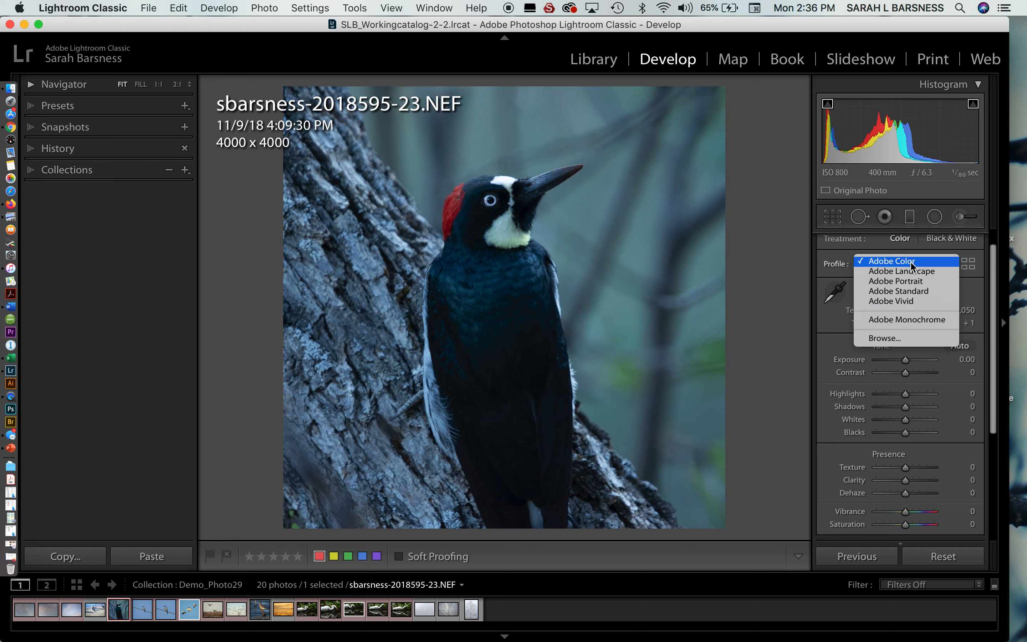
click(912, 262)
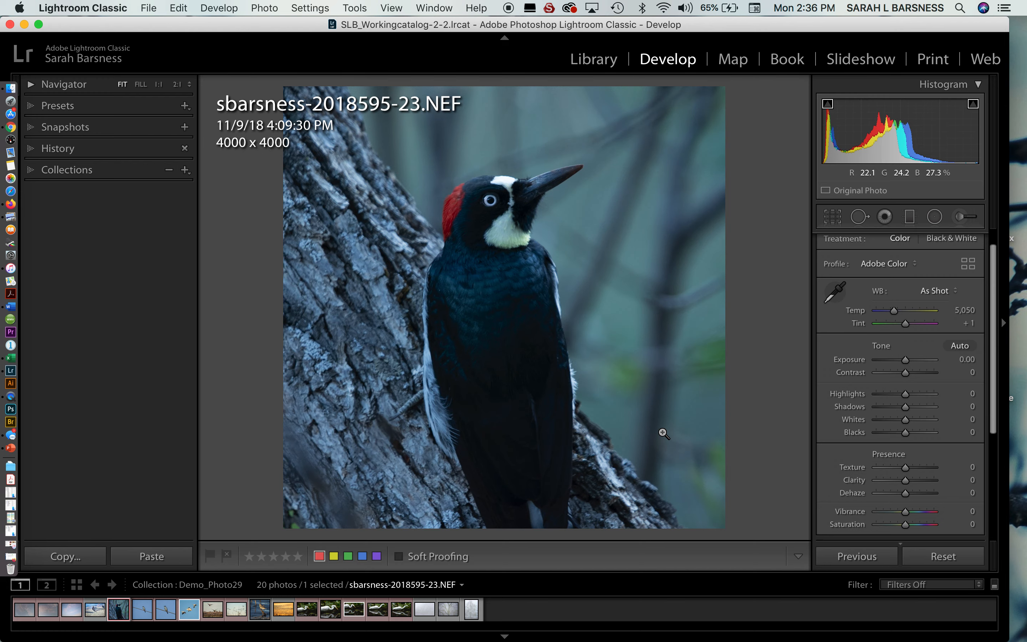
Step: Examine the bark and the edge of the woodpecker's wing at 2:1 magnification, and return to the fitted view
click(361, 298)
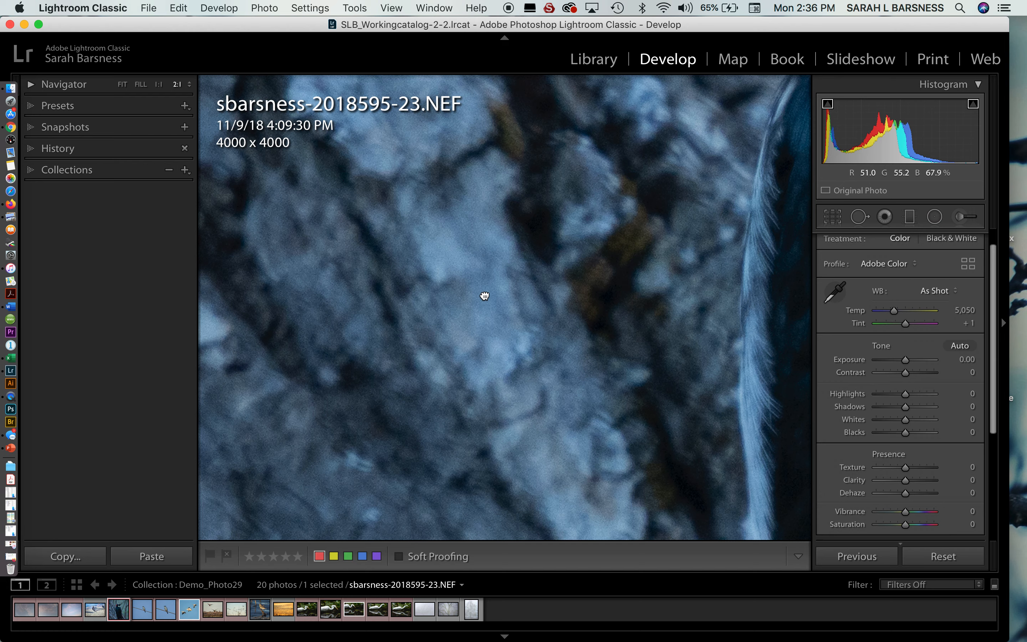
drag(484, 293, 445, 310)
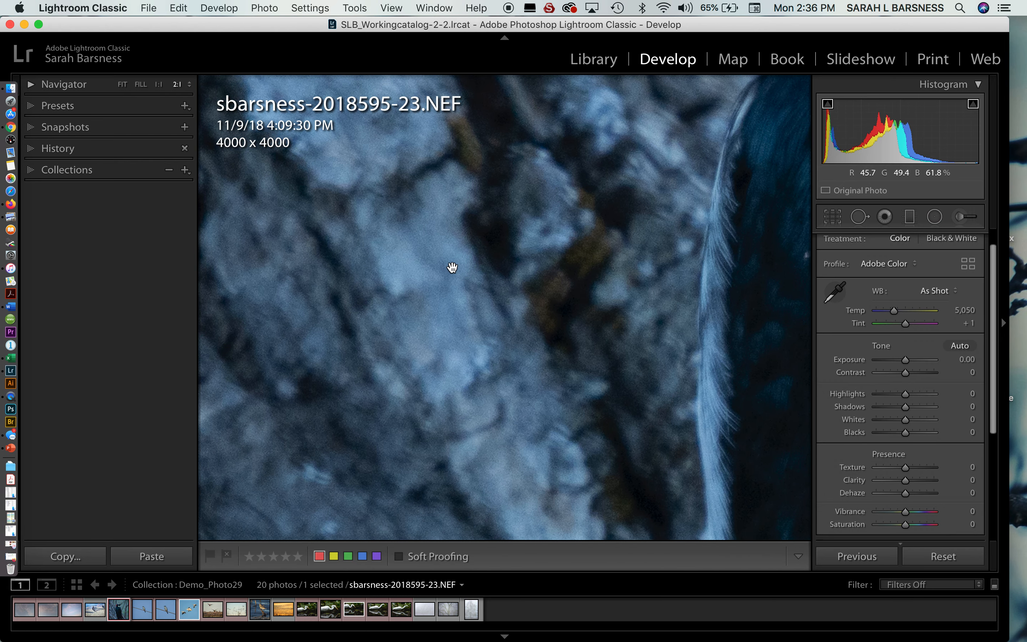
click(722, 371)
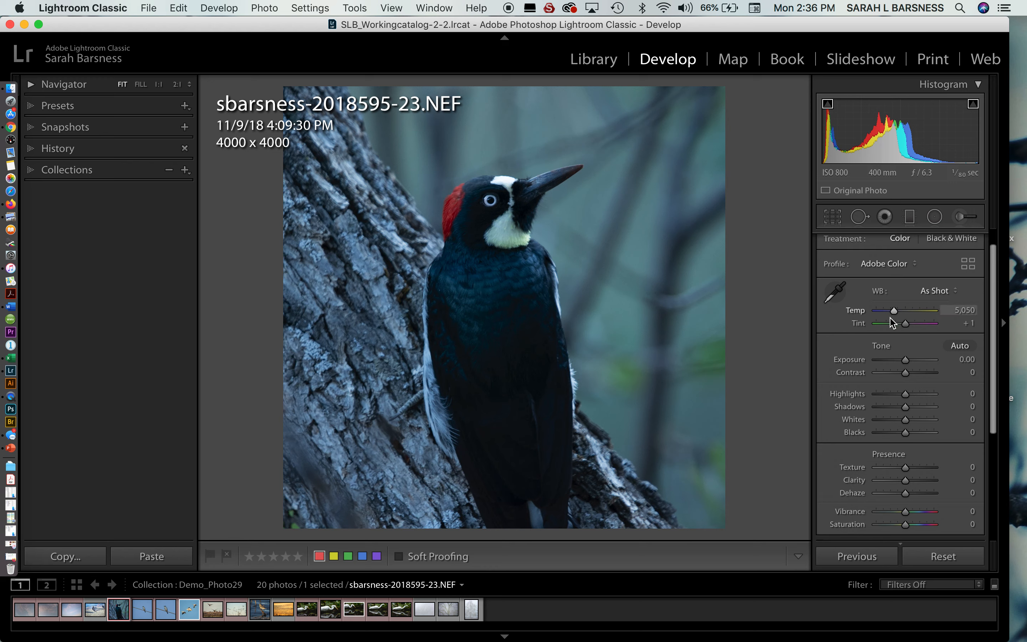
Step: Try the Auto and Shade white balance presets on the photo, and restore As Shot
click(960, 295)
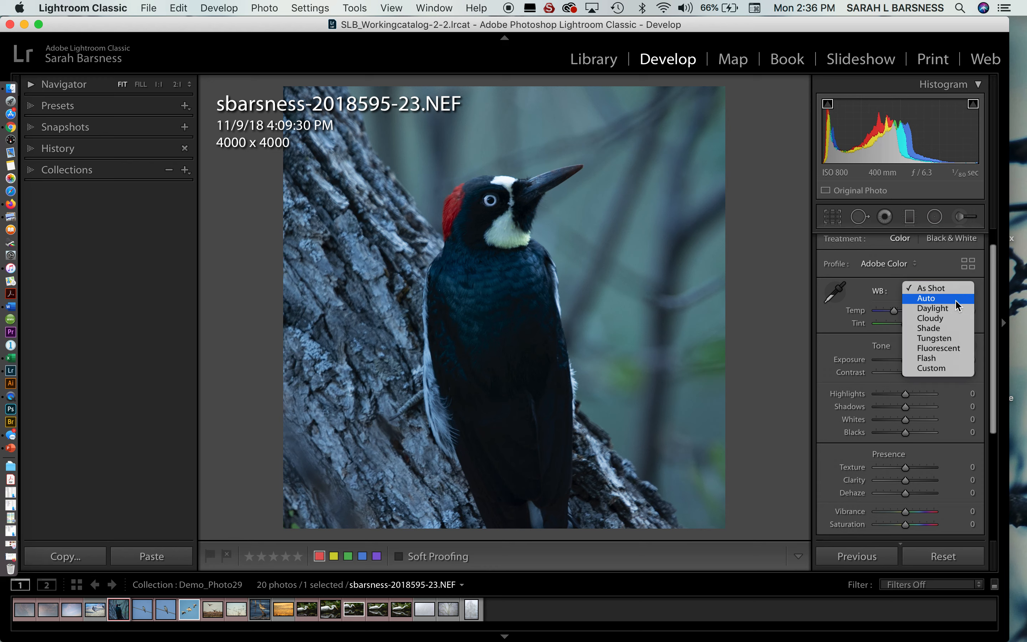
click(956, 299)
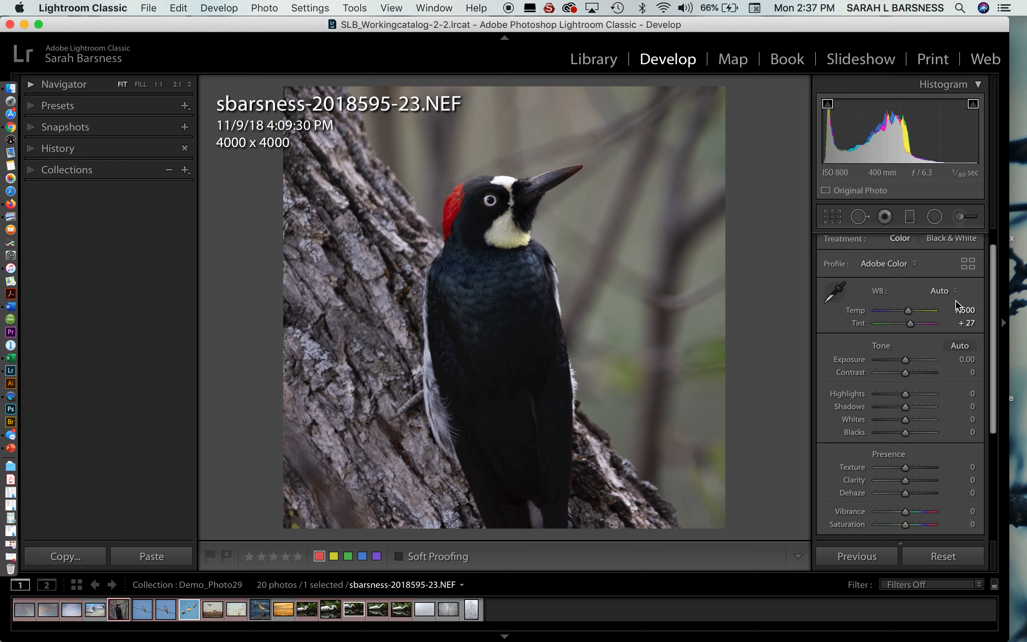
click(955, 290)
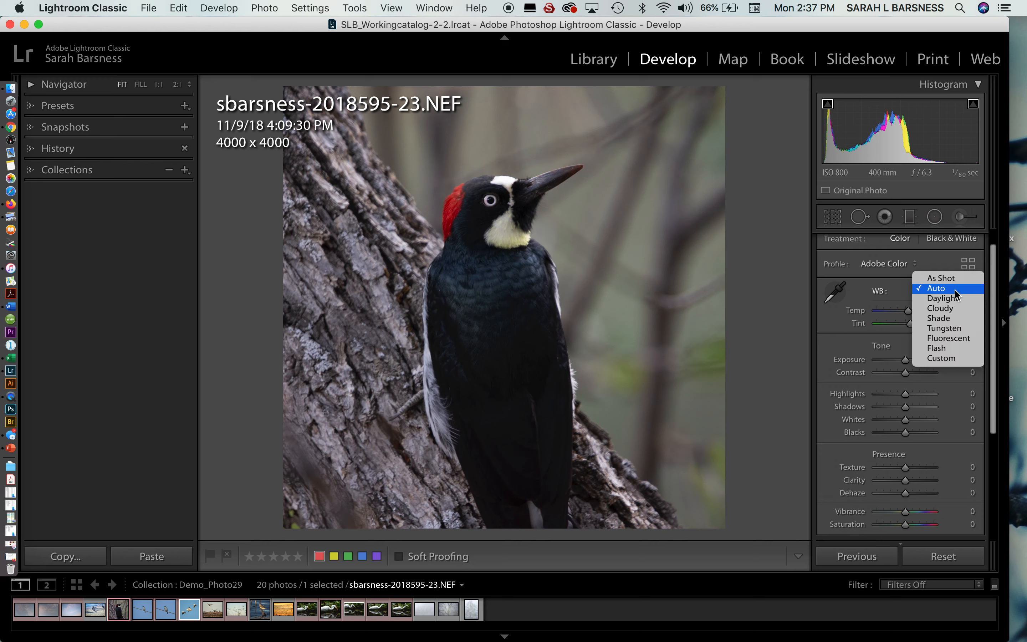
click(951, 320)
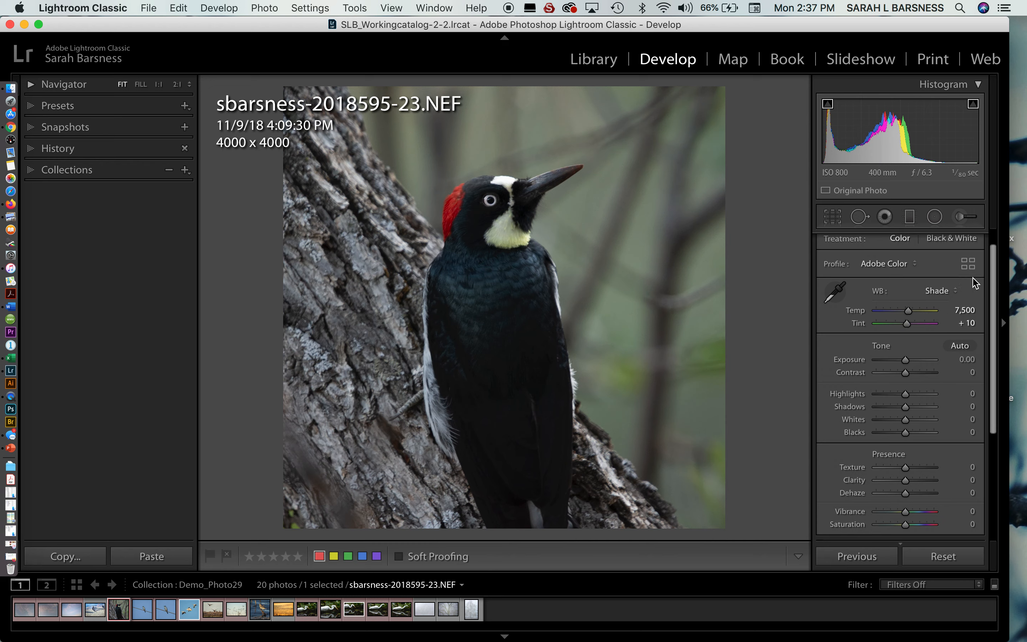
click(955, 291)
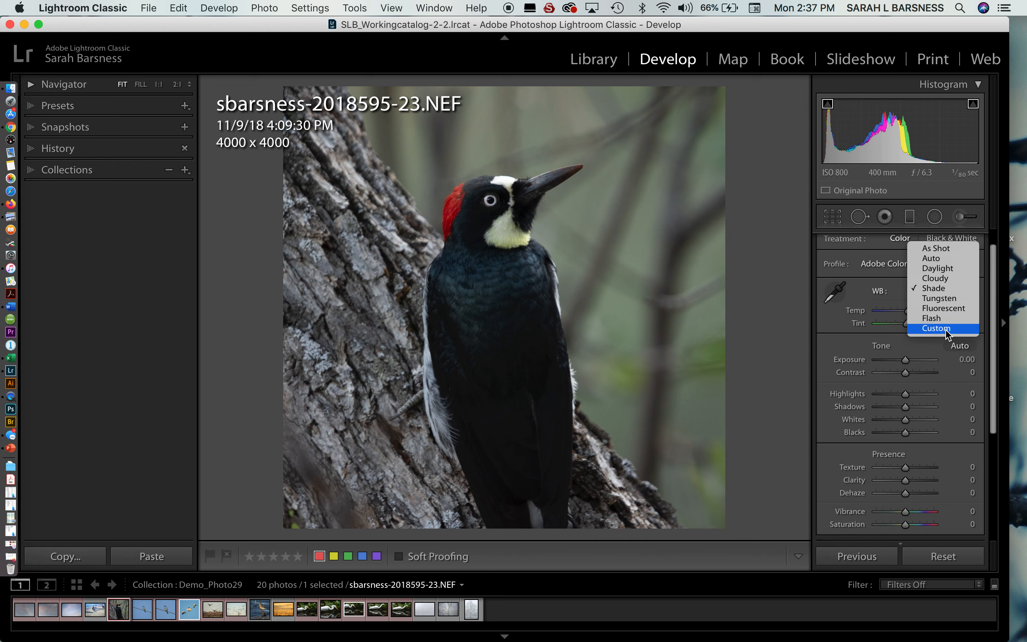
click(937, 249)
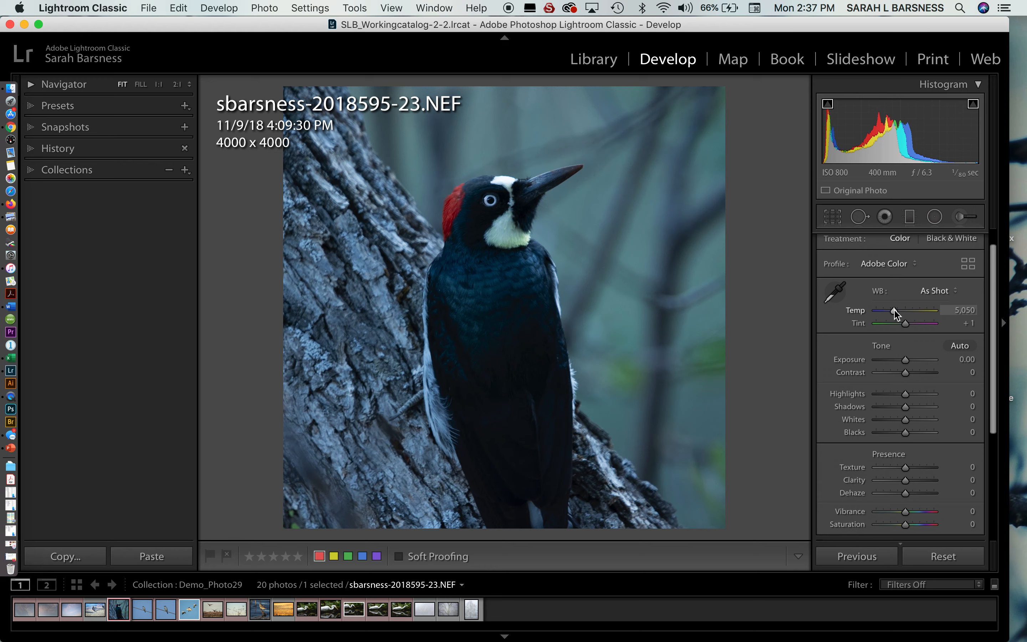
Step: Try a custom white balance with the temperature at 6,312 and the tint at -8, and reset both values
mouse_move(894, 313)
mouse_down()
mouse_move(912, 314)
mouse_move(901, 313)
mouse_move(919, 327)
mouse_move(901, 331)
mouse_up()
double_click(904, 327)
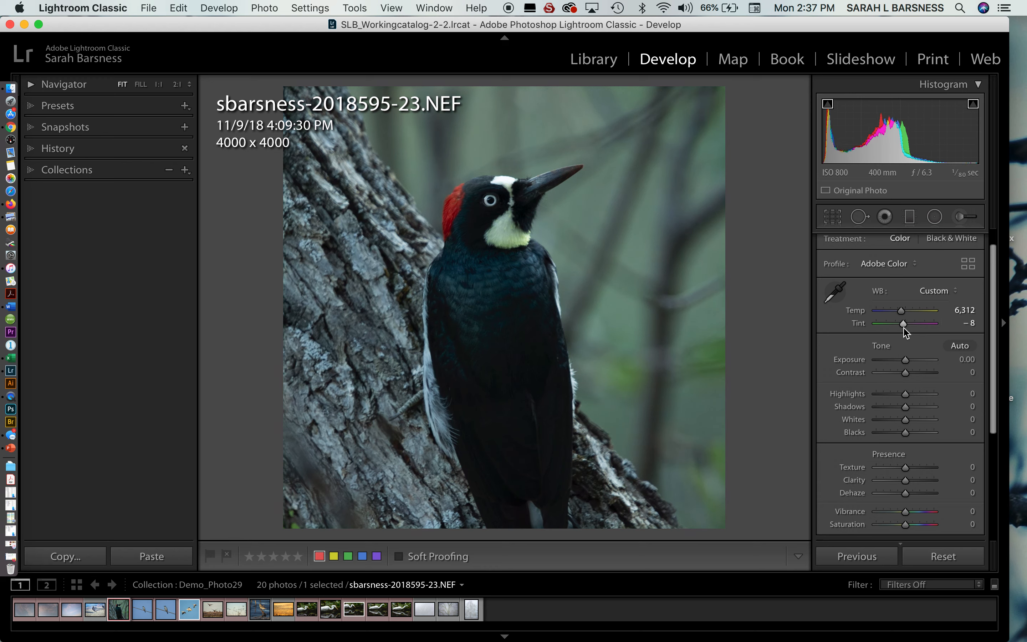
double_click(900, 311)
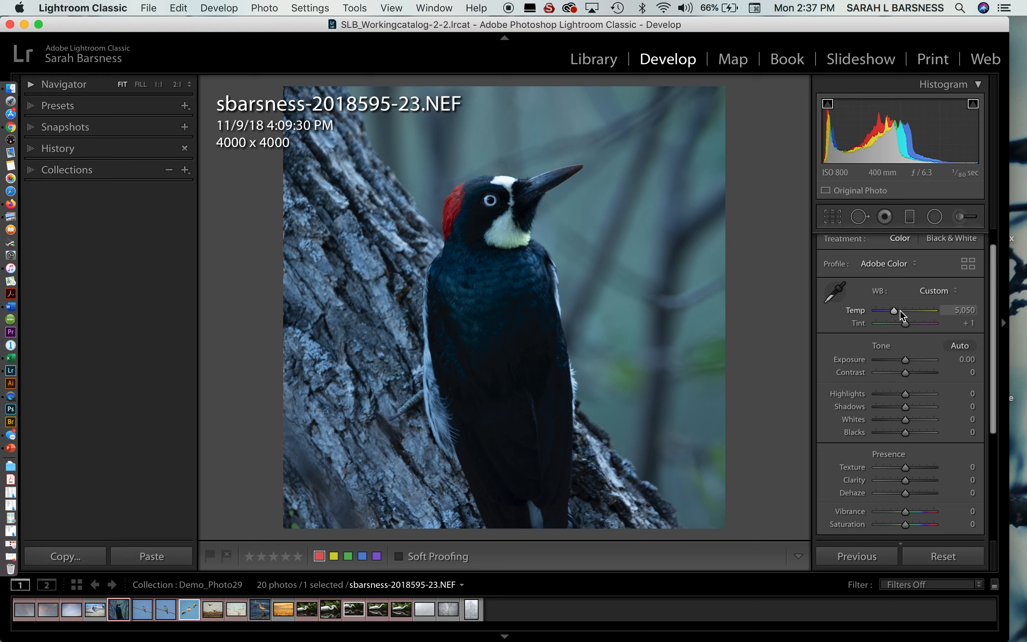
Step: Set a custom white balance by sampling a neutral spot on the tree bark with the White Balance Selector
click(832, 299)
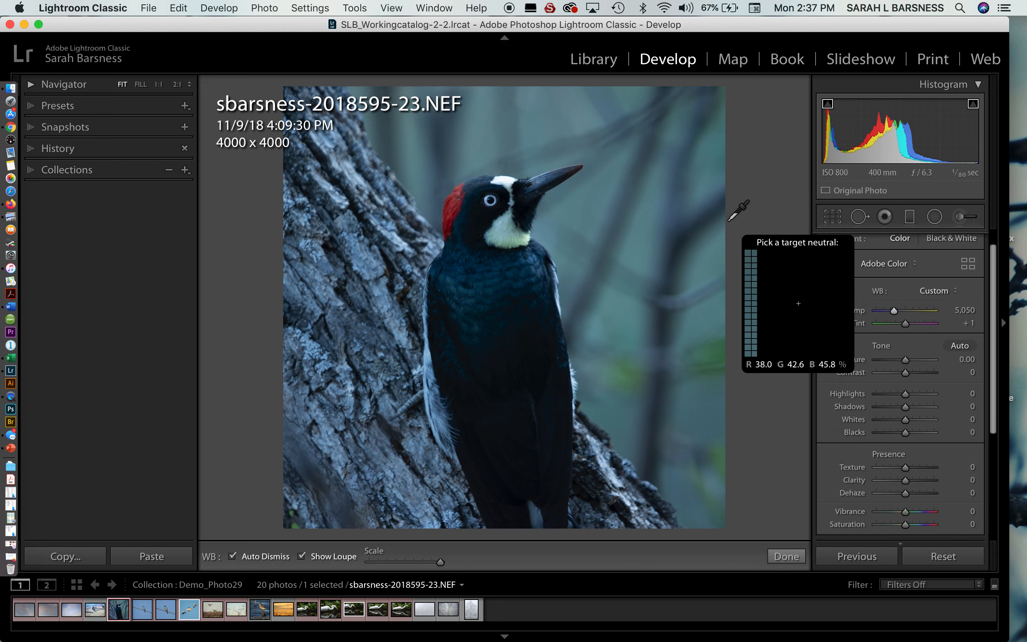
click(372, 265)
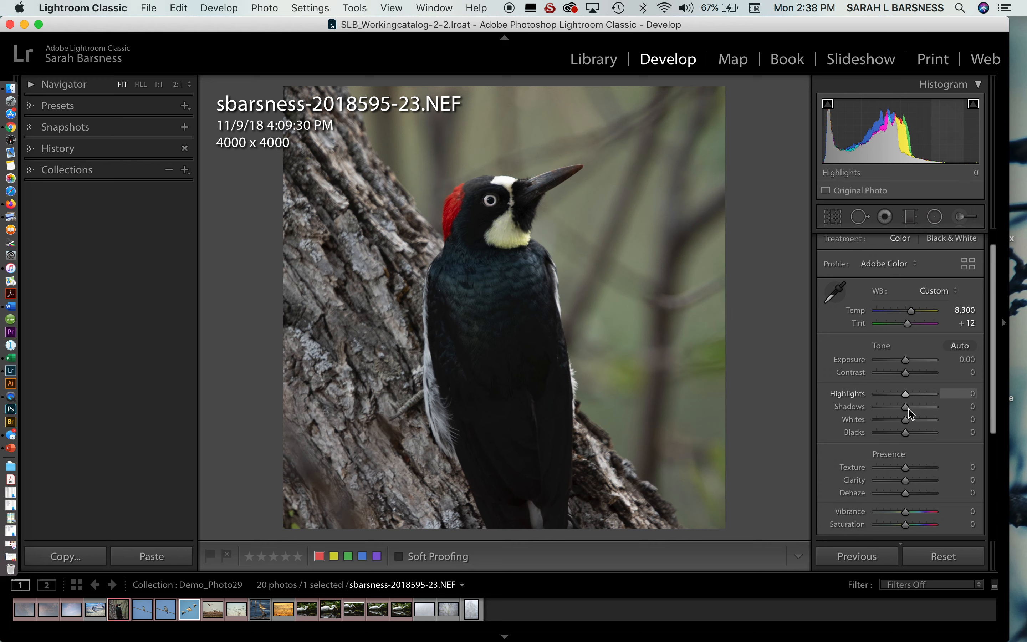
Step: Try changing the photo's exposure and contrast, and reset both adjustments to zero
scroll(908, 497, down, 3)
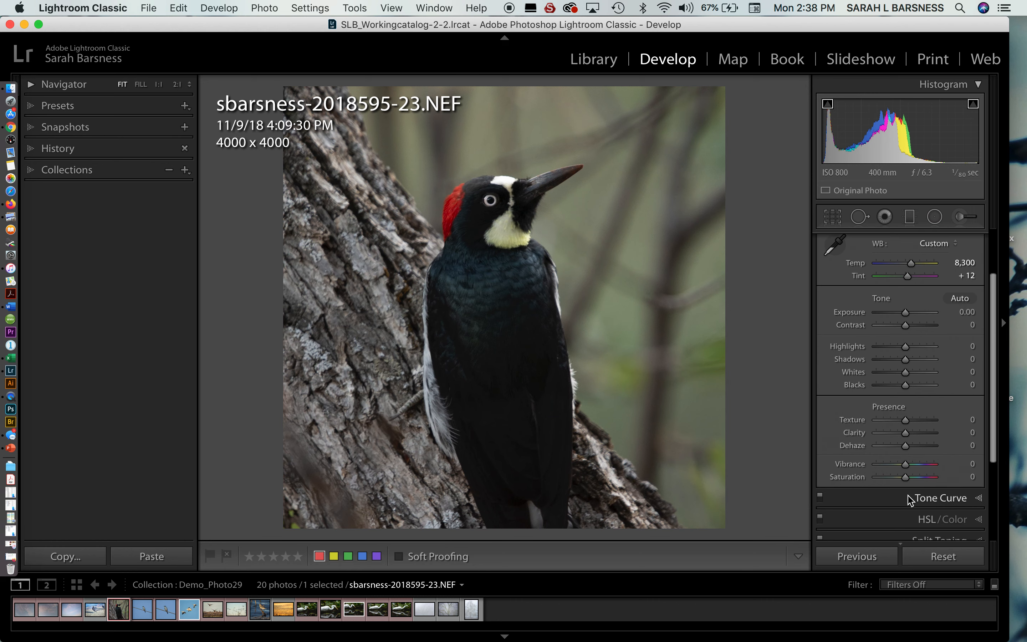
scroll(908, 500, up, 2)
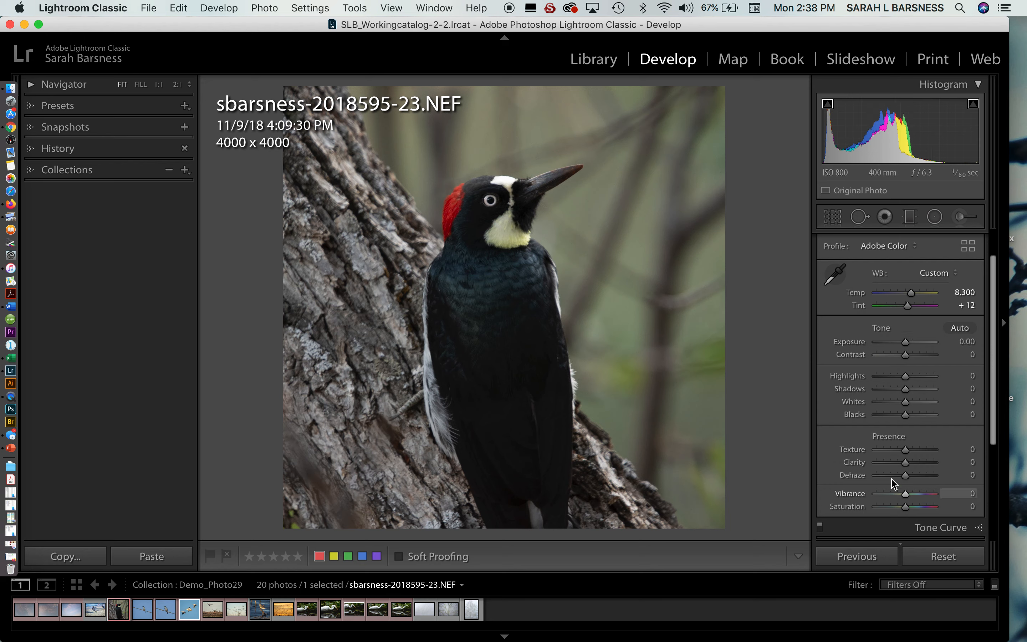
mouse_move(905, 347)
mouse_down()
mouse_move(919, 344)
mouse_move(929, 357)
mouse_move(891, 362)
mouse_move(908, 362)
mouse_up()
double_click(914, 343)
double_click(908, 361)
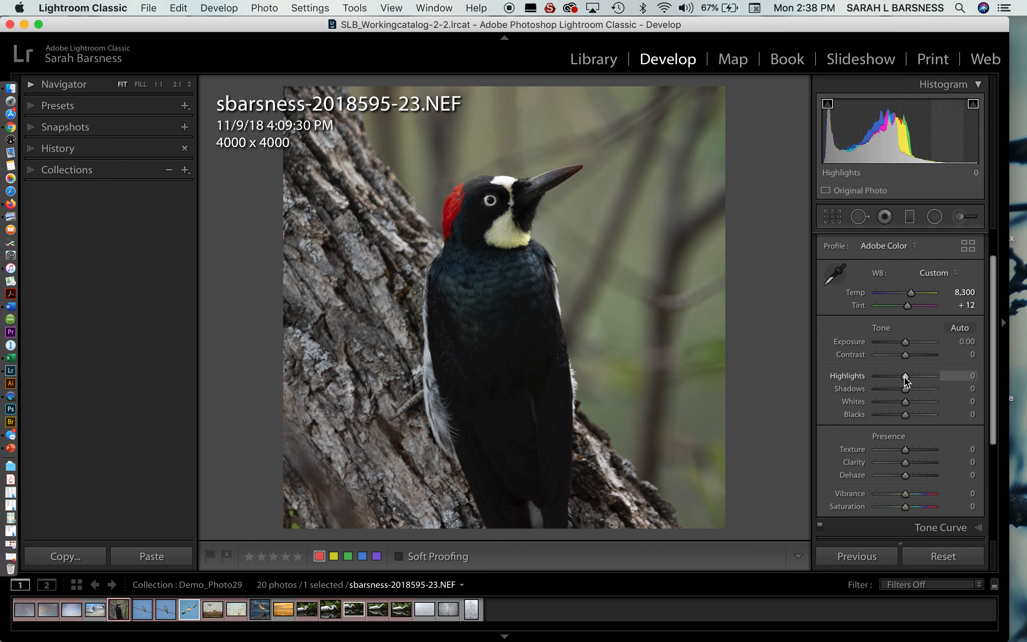
Step: Try Blacks at -59 and Whites at +100 to check the shadow and highlight clipping, and reset both
drag(904, 378, 889, 419)
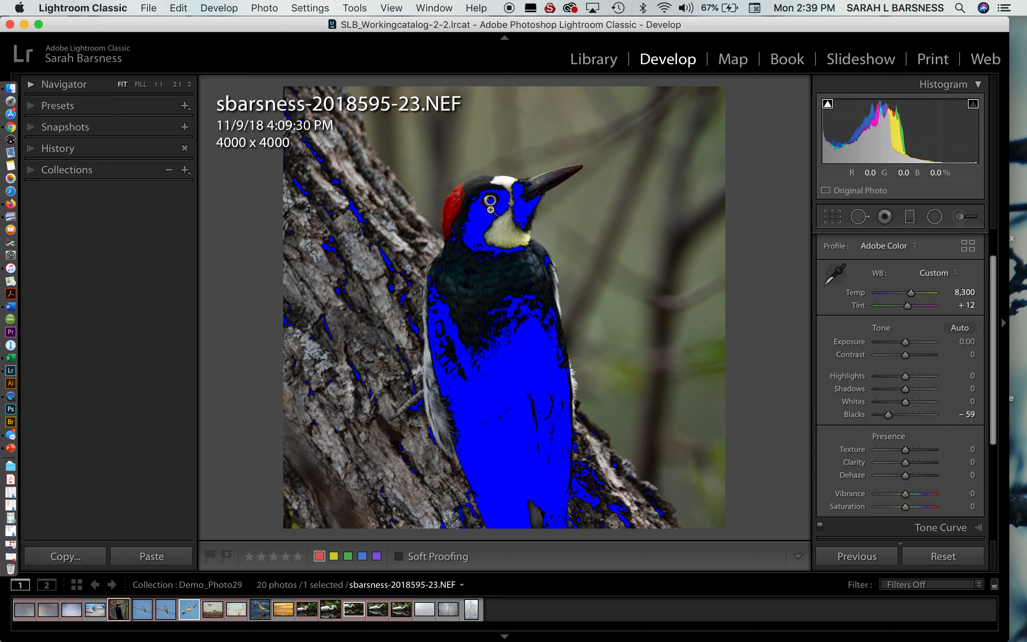
double_click(889, 415)
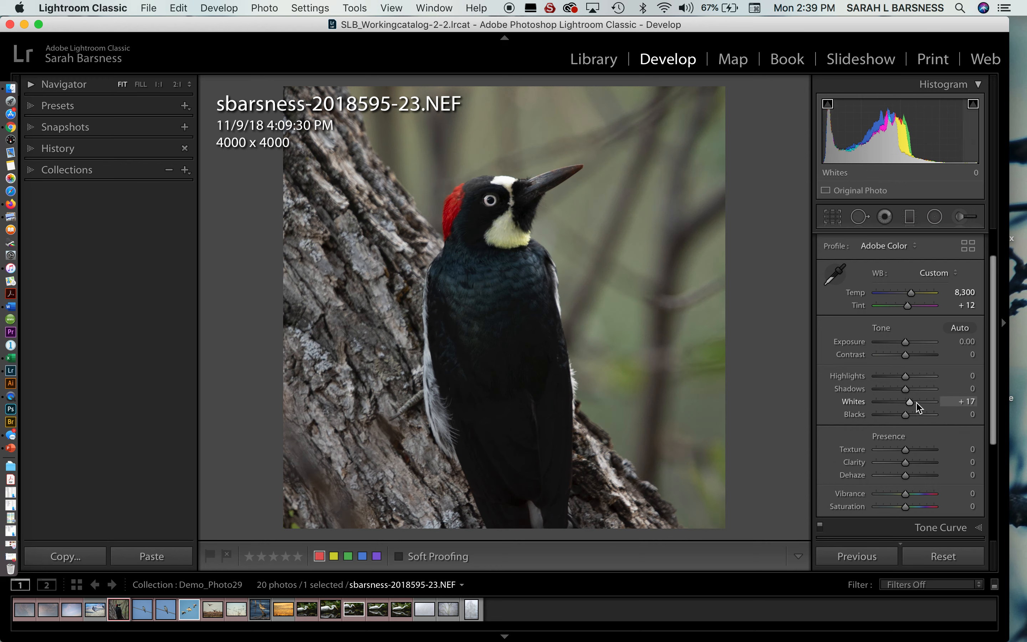
drag(907, 402, 939, 406)
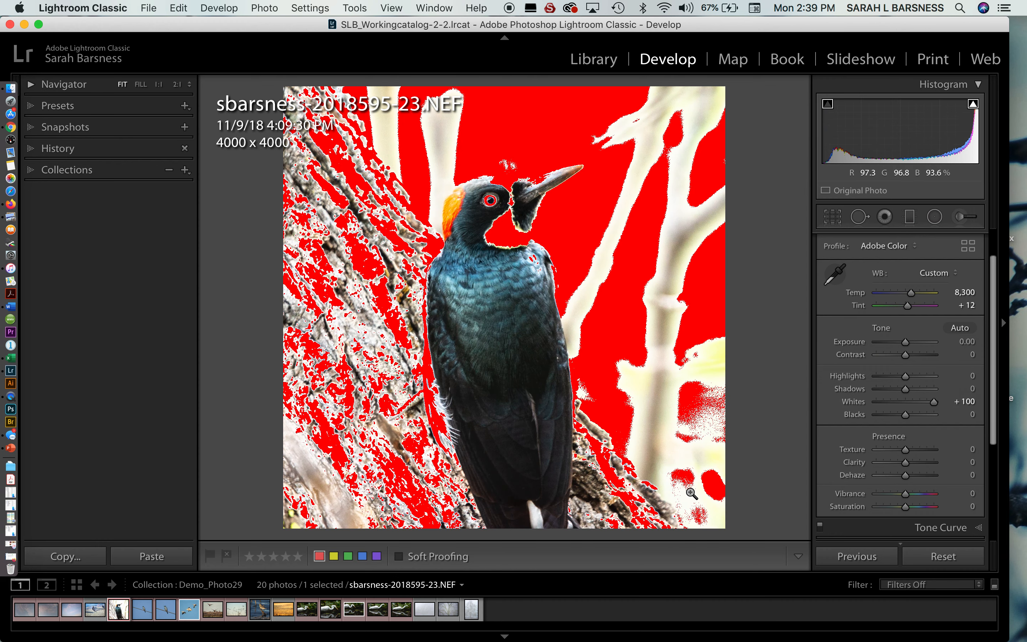
double_click(934, 402)
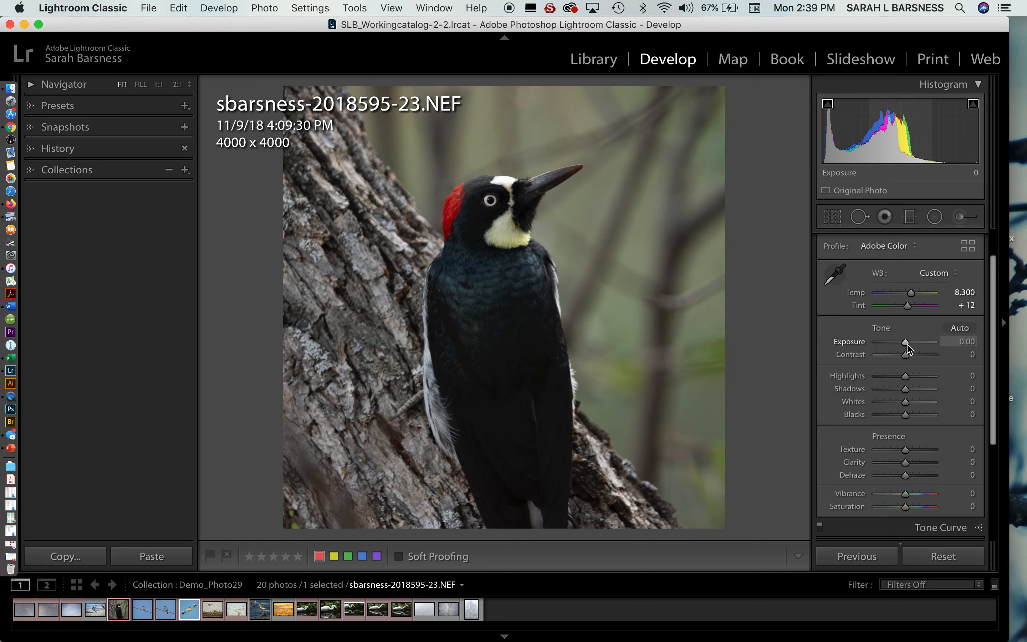
Step: Raise the exposure to +0.50 and check the woodpecker's white forehead and pale throat feathers at 2:1 magnification
drag(907, 345, 910, 349)
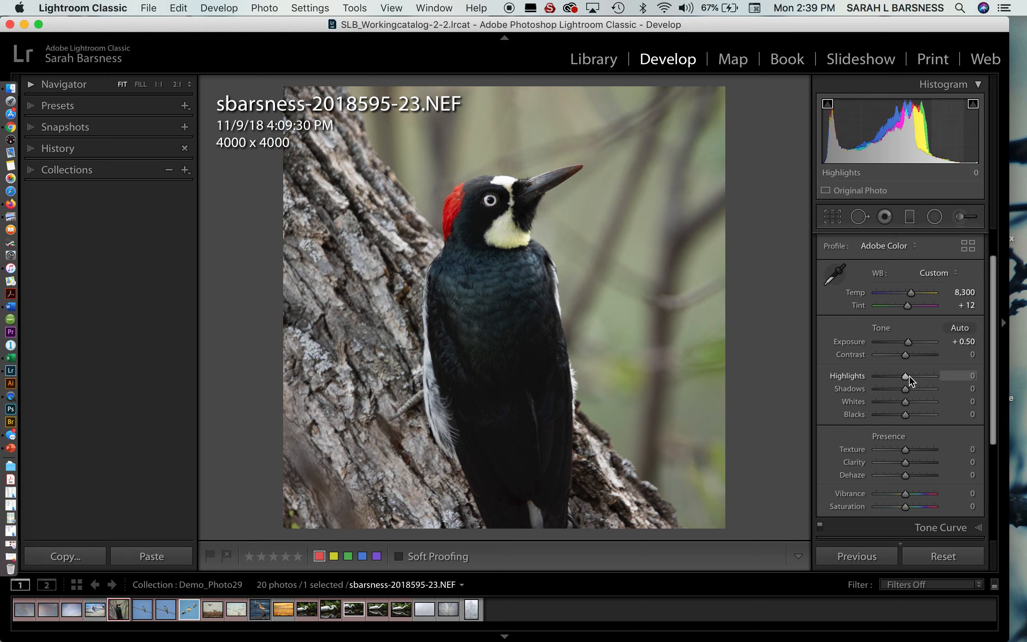
click(508, 187)
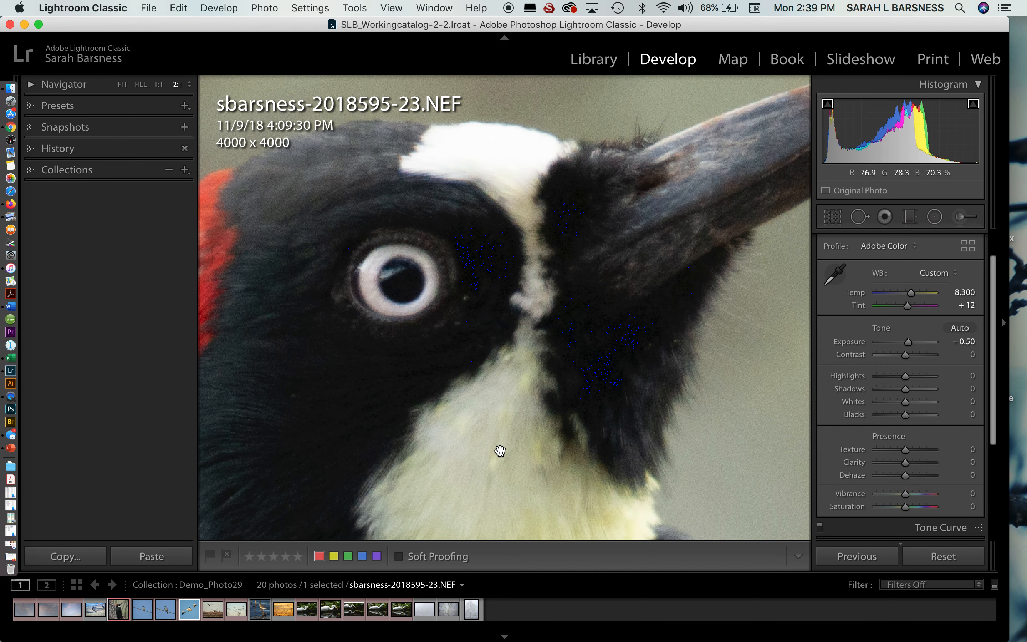
drag(502, 457, 500, 280)
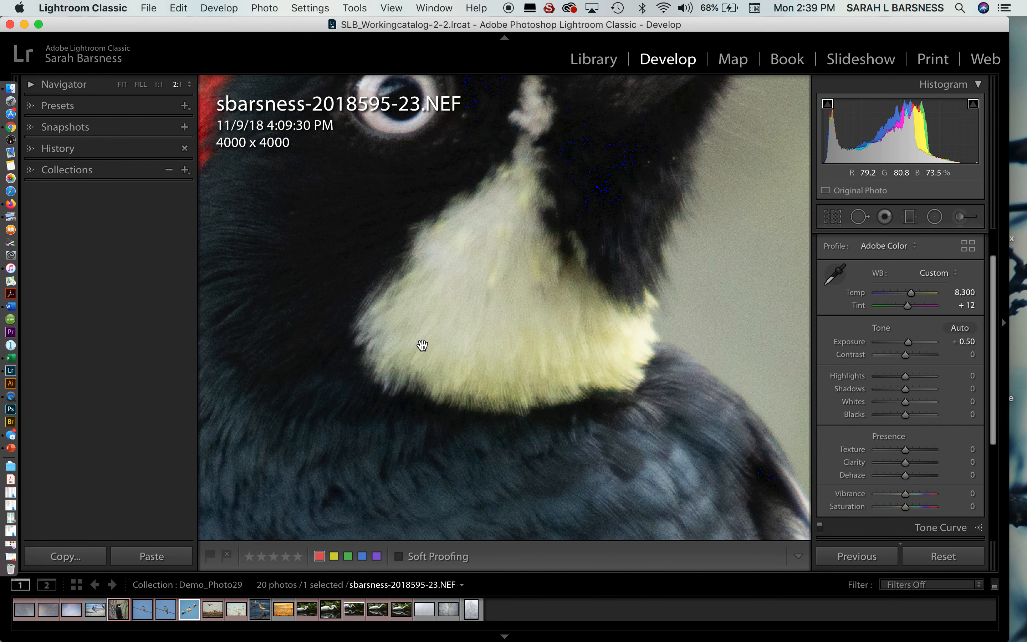
Step: Set Shadows to +42 to bring out detail in the woodpecker's dark feathers, and set Whites to +4
click(519, 352)
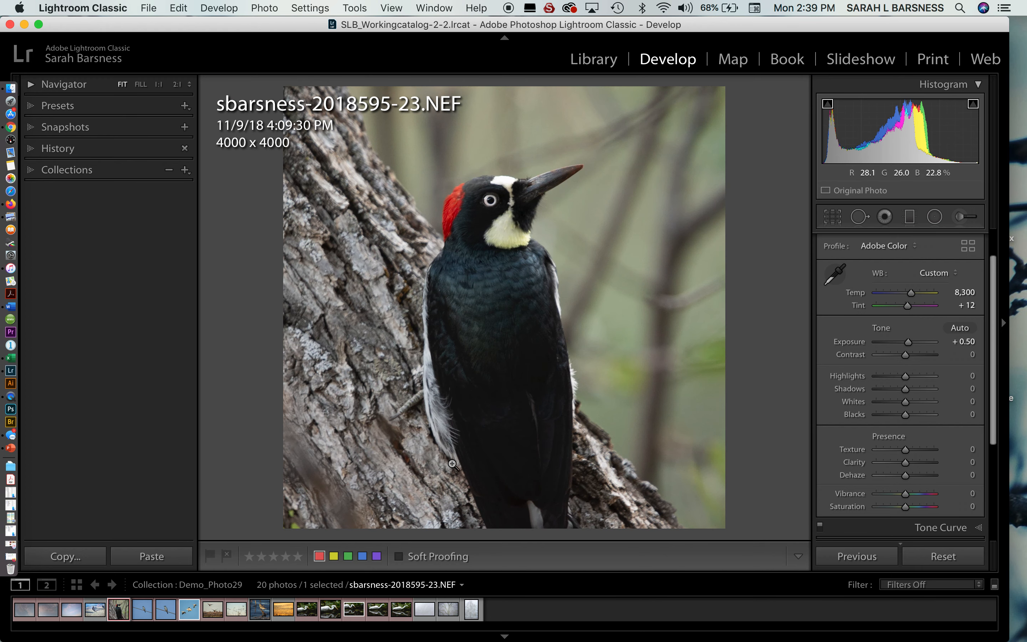
click(523, 367)
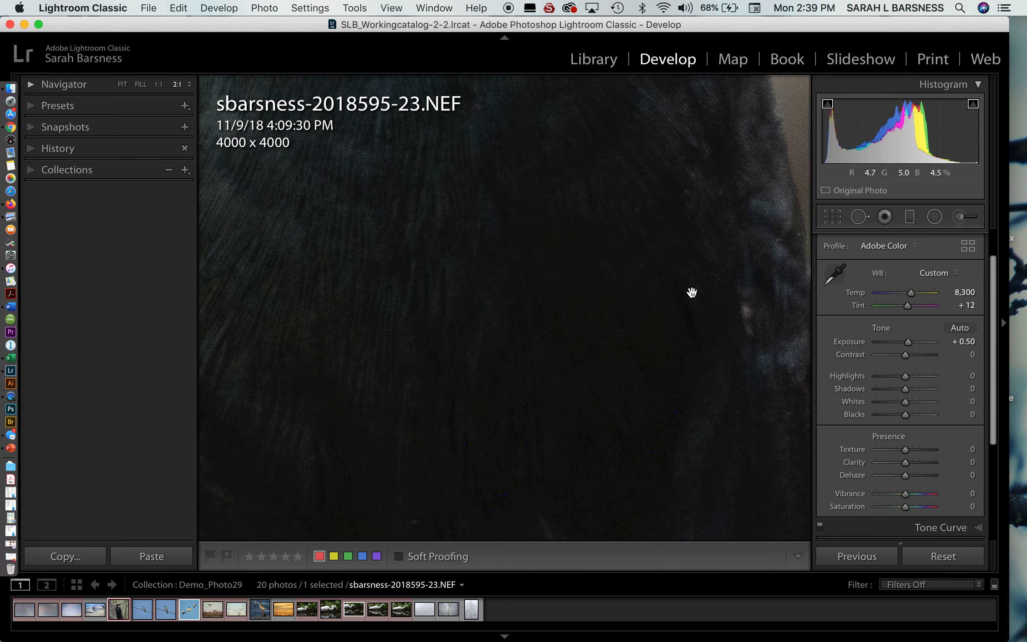
drag(906, 390, 921, 390)
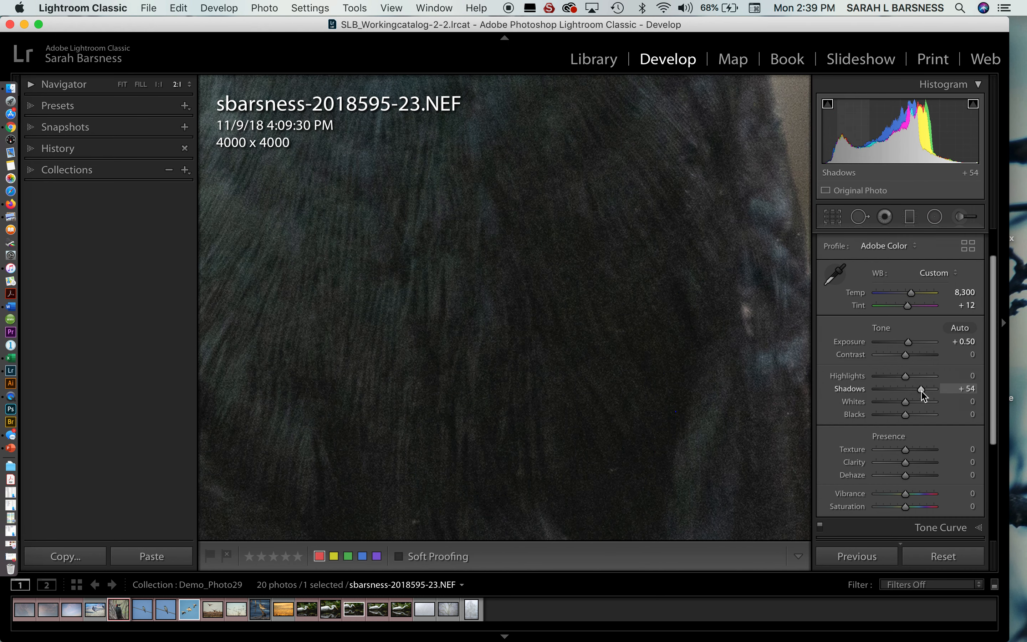
click(611, 401)
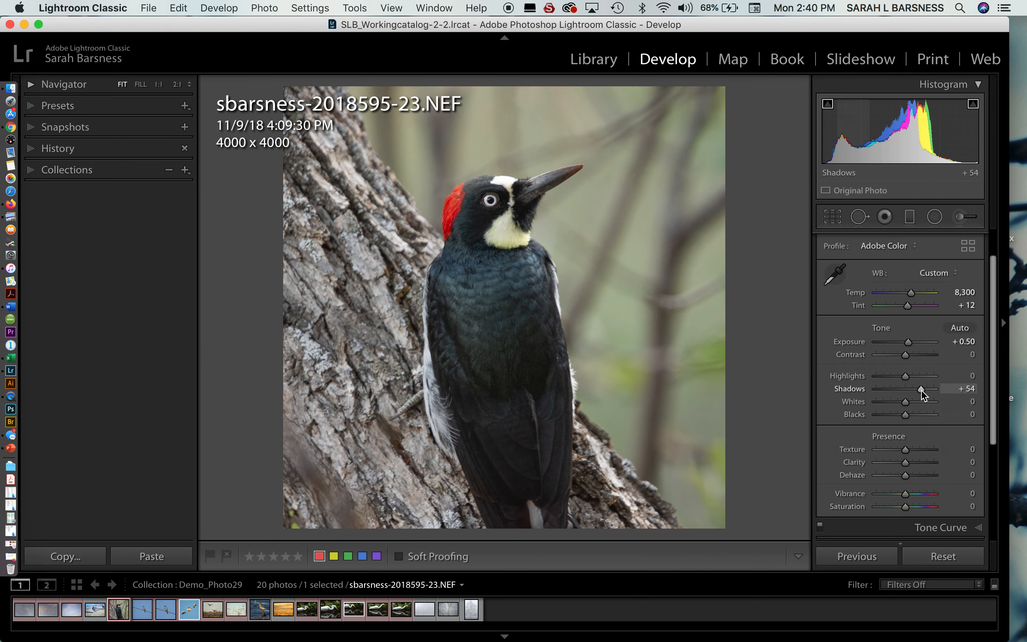
double_click(922, 390)
drag(907, 394, 921, 396)
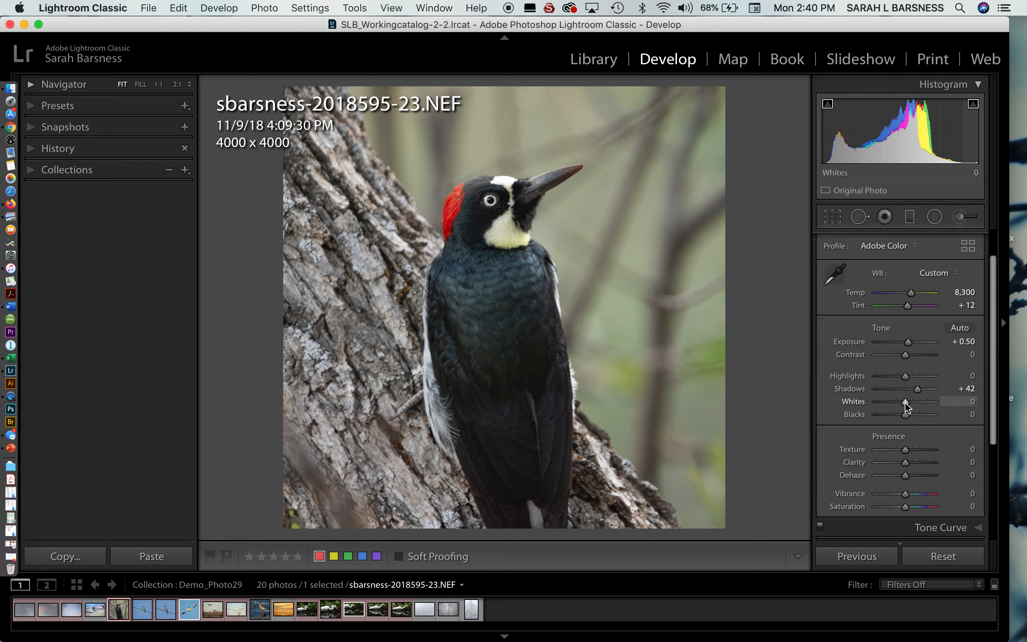
mouse_move(906, 406)
mouse_down()
mouse_move(949, 407)
mouse_move(899, 406)
mouse_move(907, 405)
mouse_up()
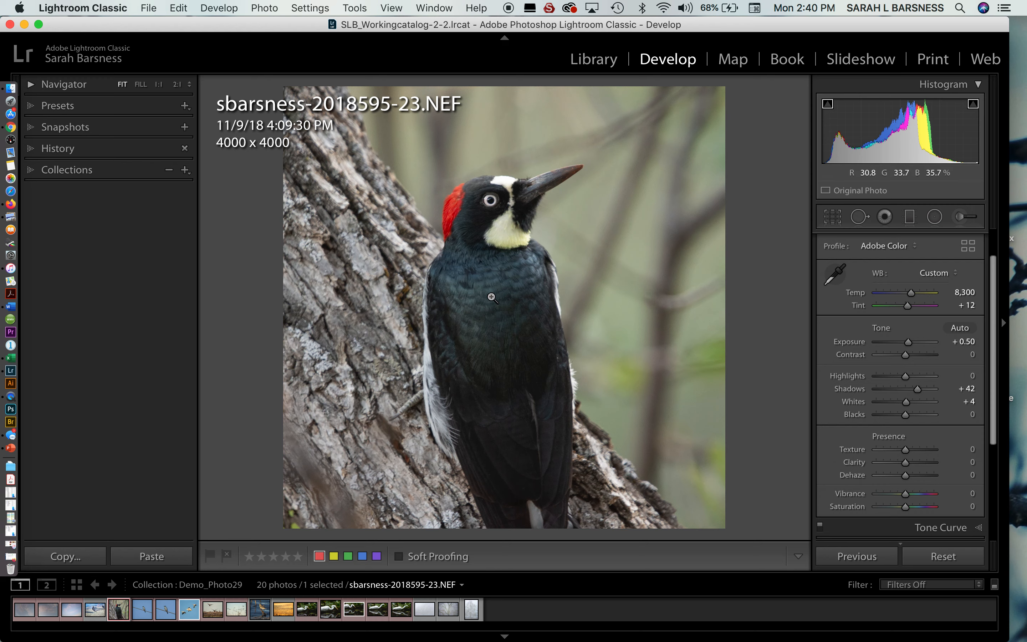
Step: Set Texture to +30, judging the effect on the woodpecker's breast feathers at 2:1 magnification
click(491, 297)
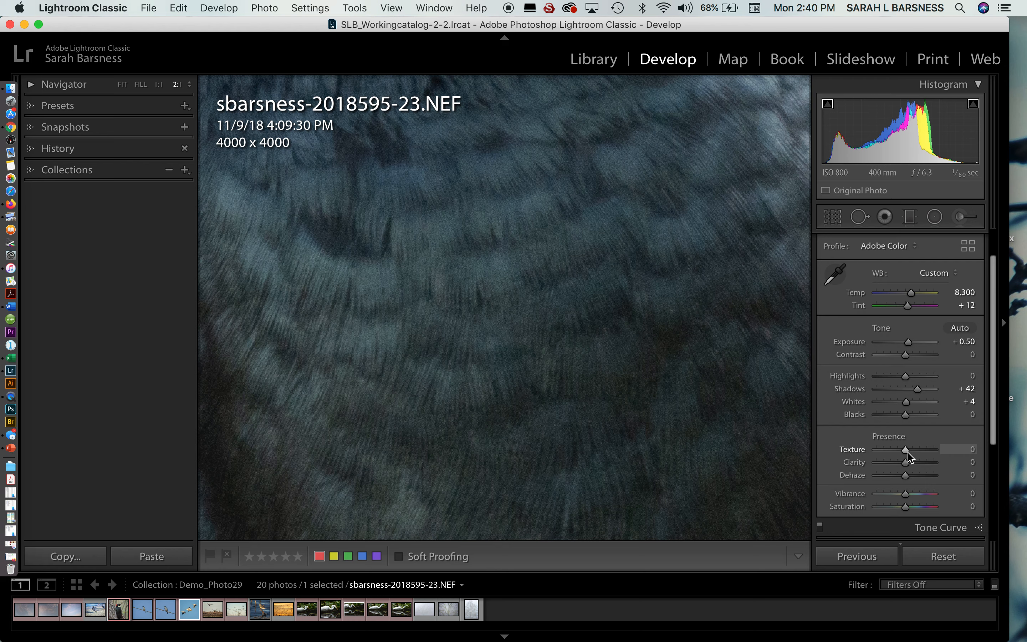
drag(908, 453, 919, 453)
mouse_move(919, 454)
mouse_down()
mouse_move(962, 458)
mouse_move(918, 456)
mouse_up()
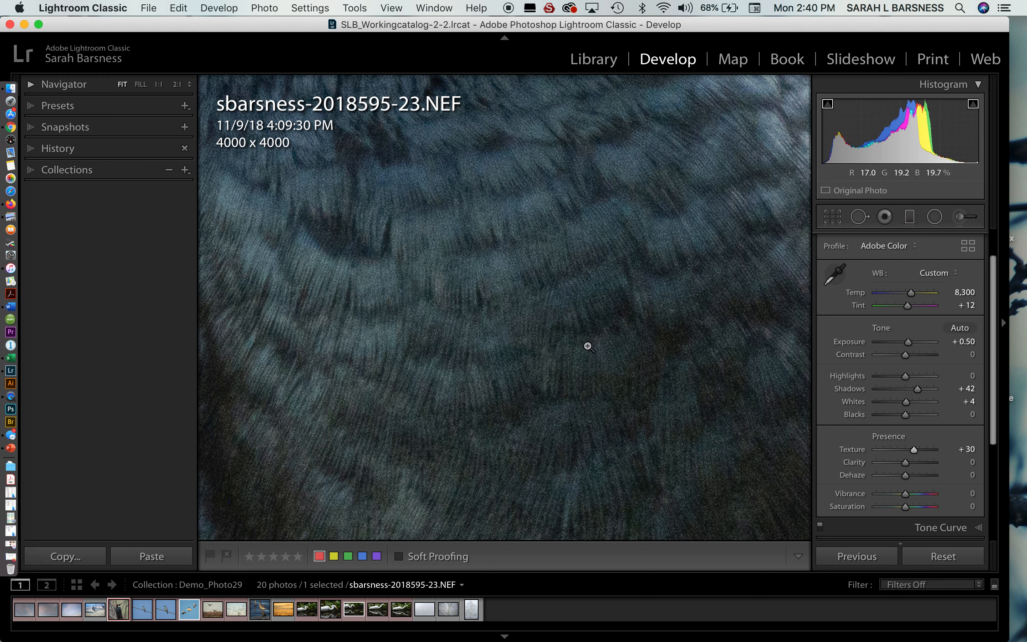
click(588, 346)
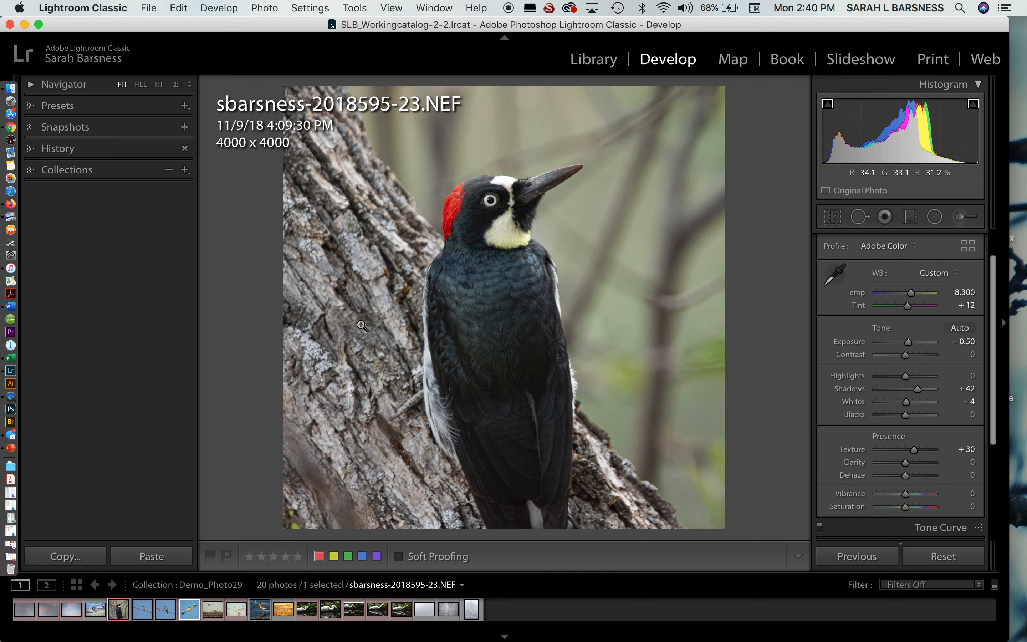
Step: Set Clarity to +35, judging the effect on the tree bark at 2:1 magnification
click(364, 322)
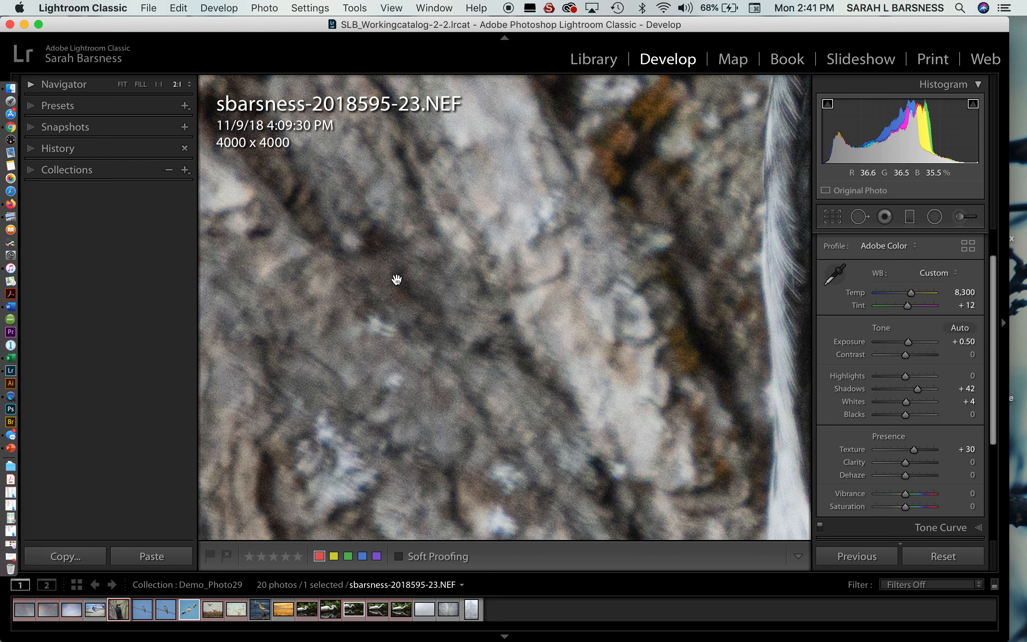
mouse_move(909, 462)
mouse_down()
mouse_move(980, 469)
mouse_move(907, 468)
mouse_move(918, 468)
mouse_up()
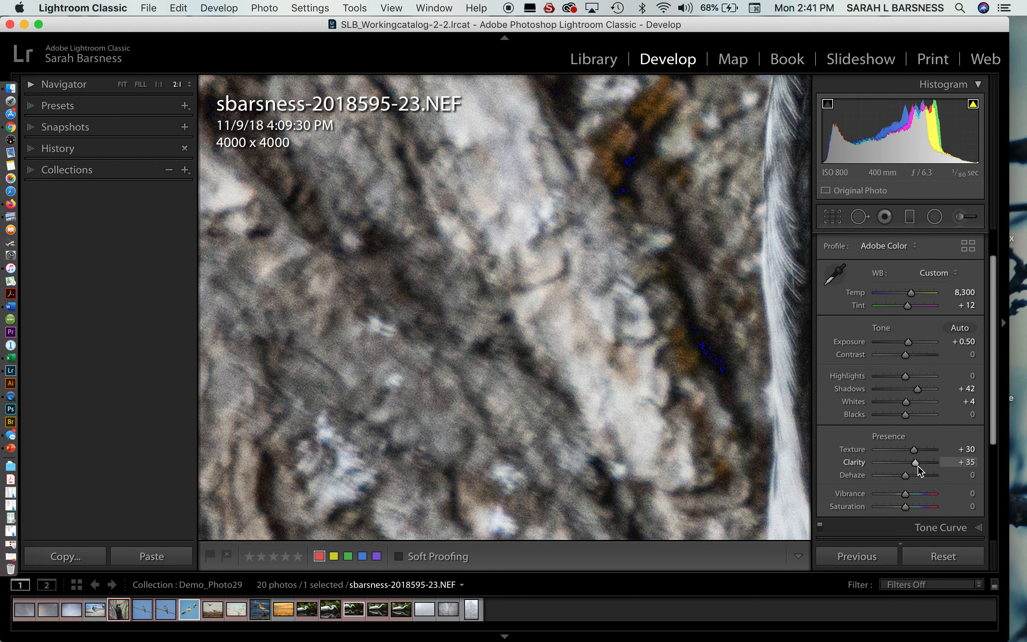
click(631, 414)
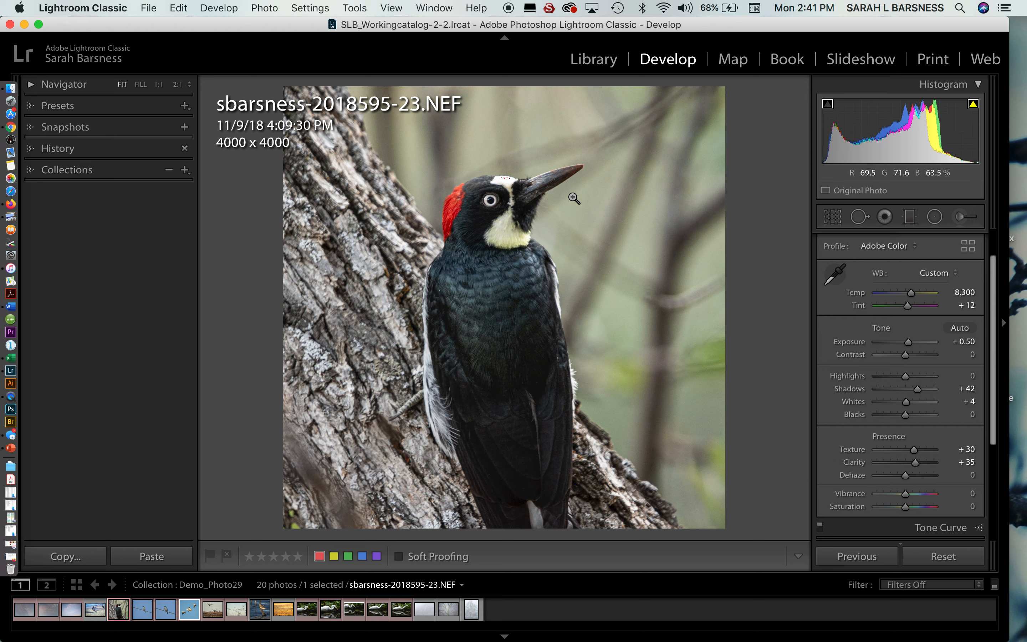
Step: Check the woodpecker's head for clipping at 2:1 magnification and turn off the clipping overlays
click(486, 210)
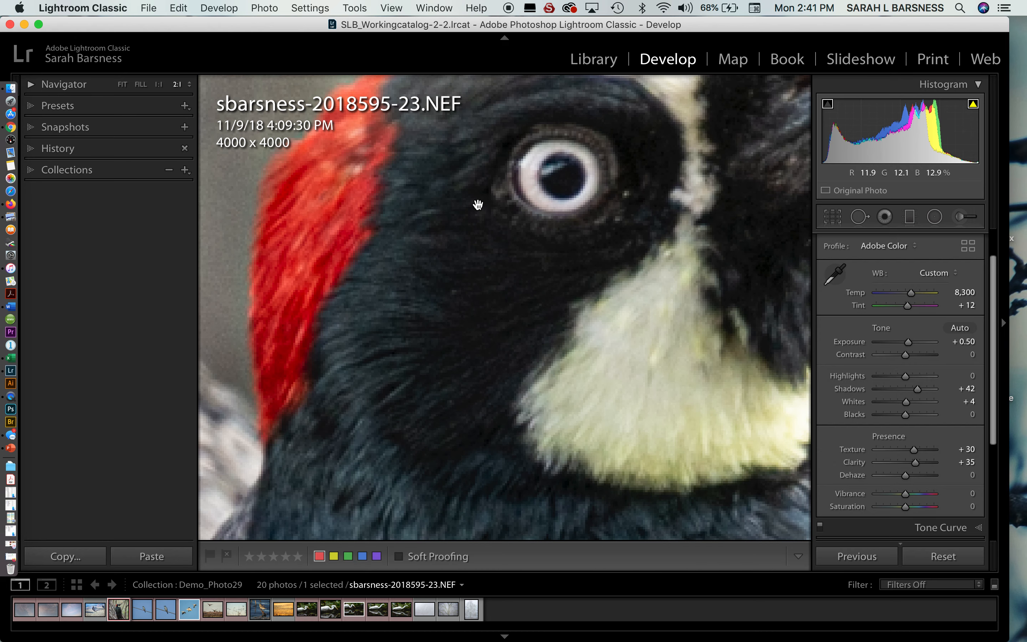
drag(484, 197, 488, 268)
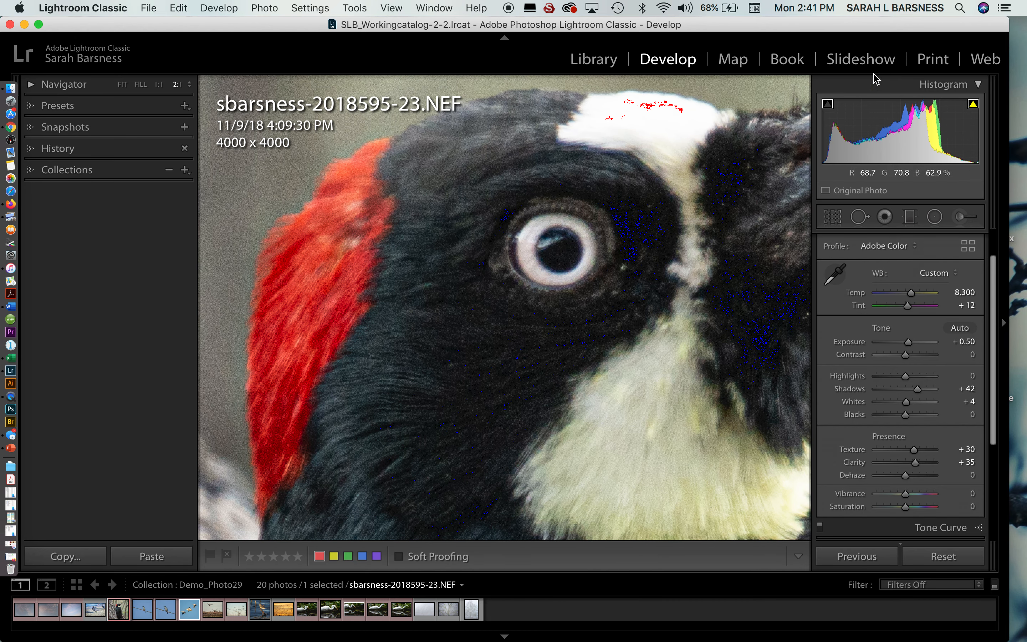
click(827, 104)
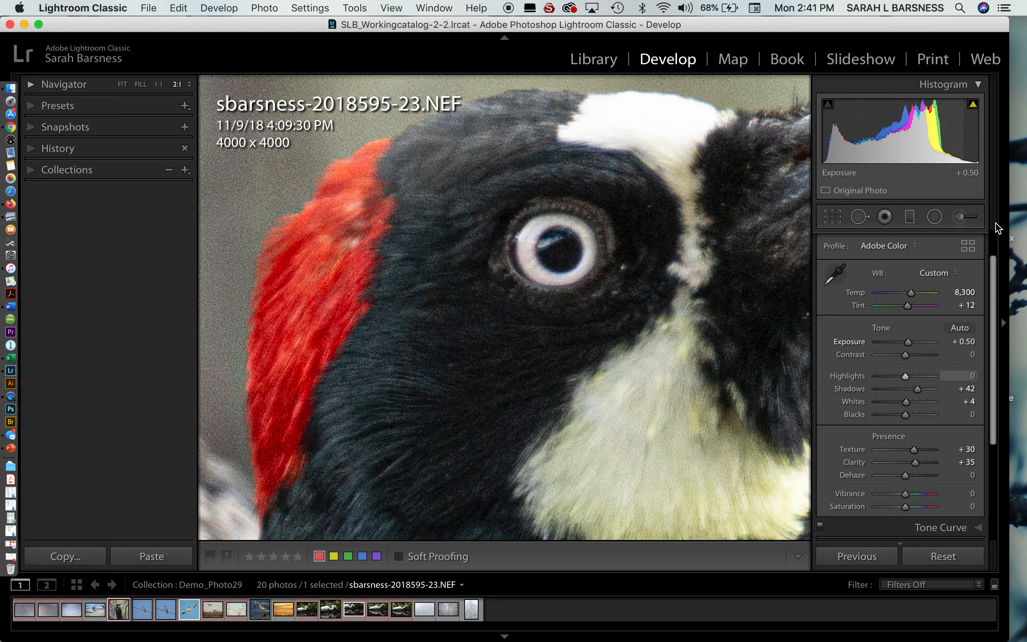
Step: Set Vibrance to +30 with Saturation left at zero, and lower Clarity to +21
scroll(899, 447, down, 5)
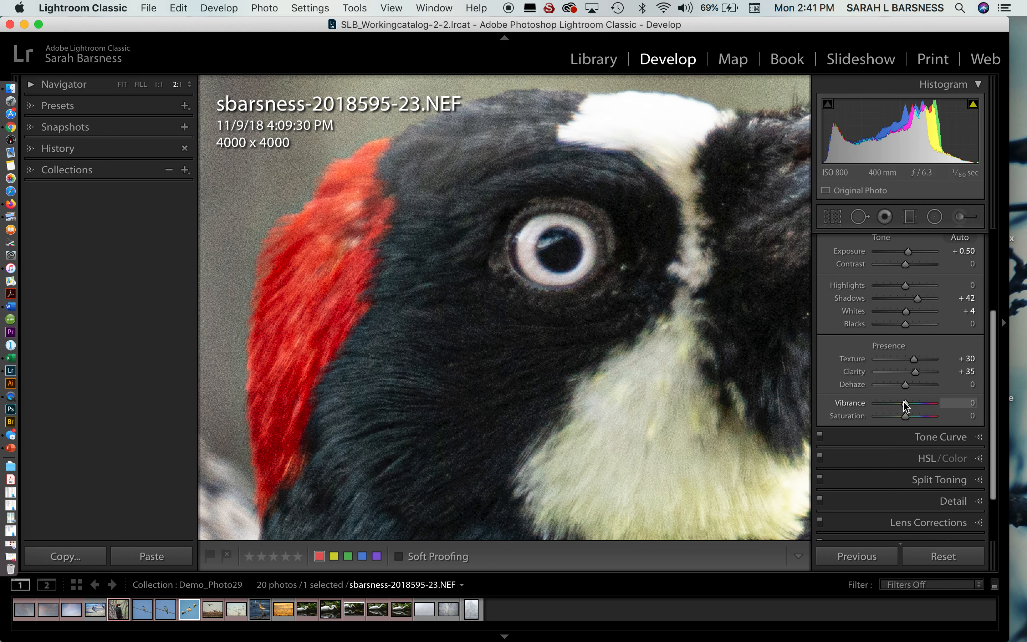
mouse_move(907, 405)
mouse_down()
mouse_move(932, 406)
mouse_move(913, 409)
mouse_move(925, 410)
mouse_up()
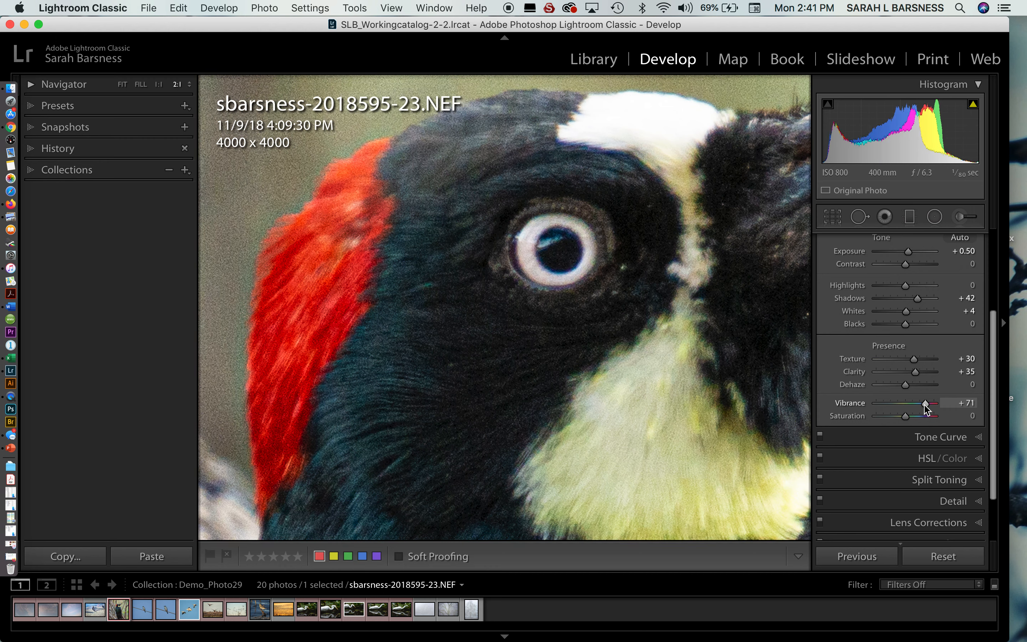
double_click(924, 404)
mouse_move(905, 417)
mouse_down()
mouse_move(926, 420)
mouse_move(913, 420)
mouse_move(915, 406)
mouse_up()
double_click(913, 419)
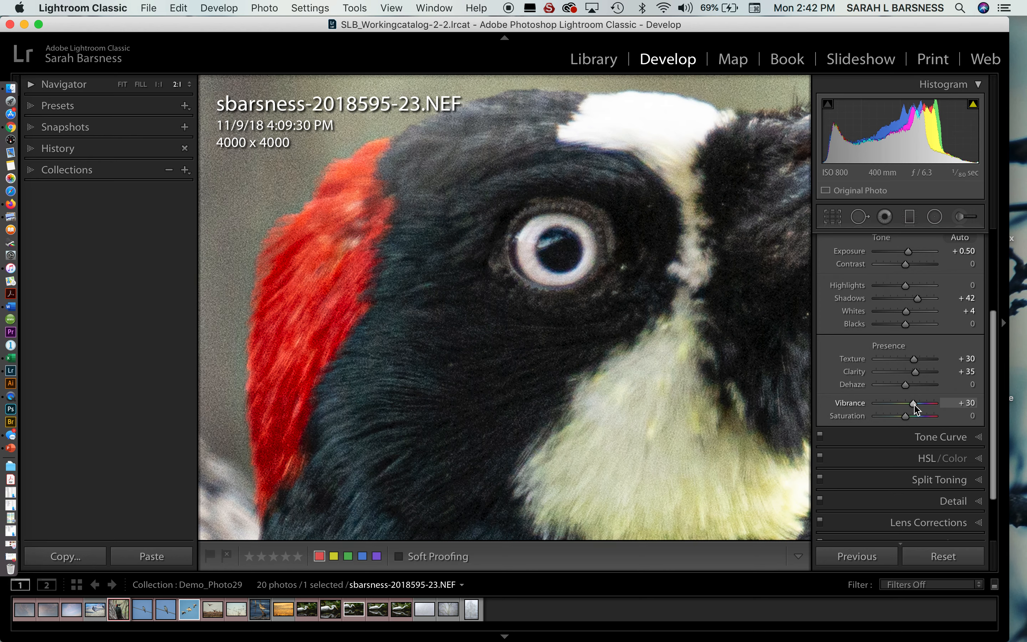
click(625, 365)
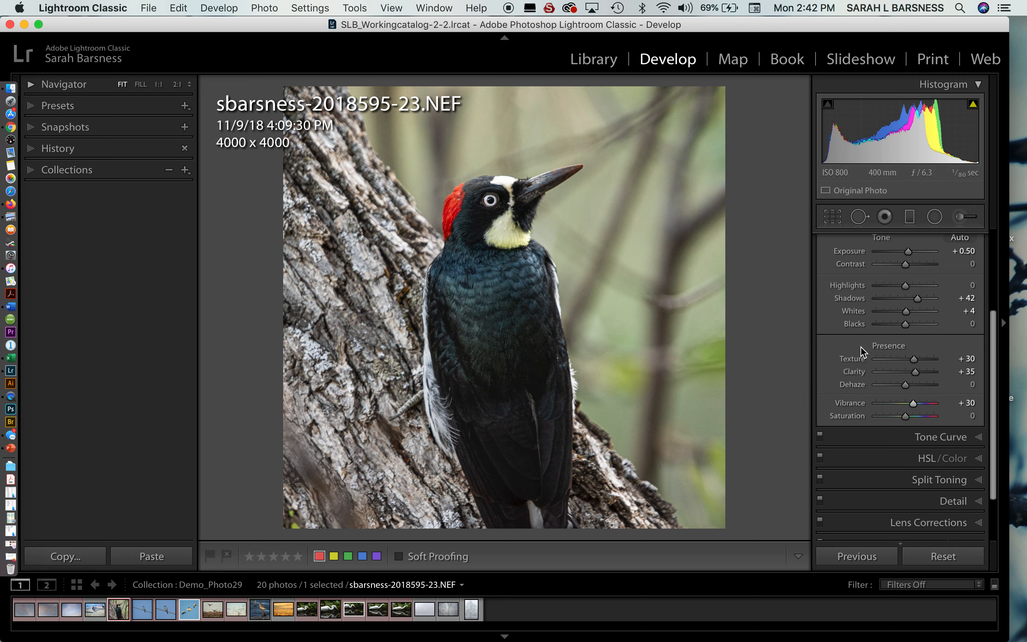
drag(914, 375, 910, 375)
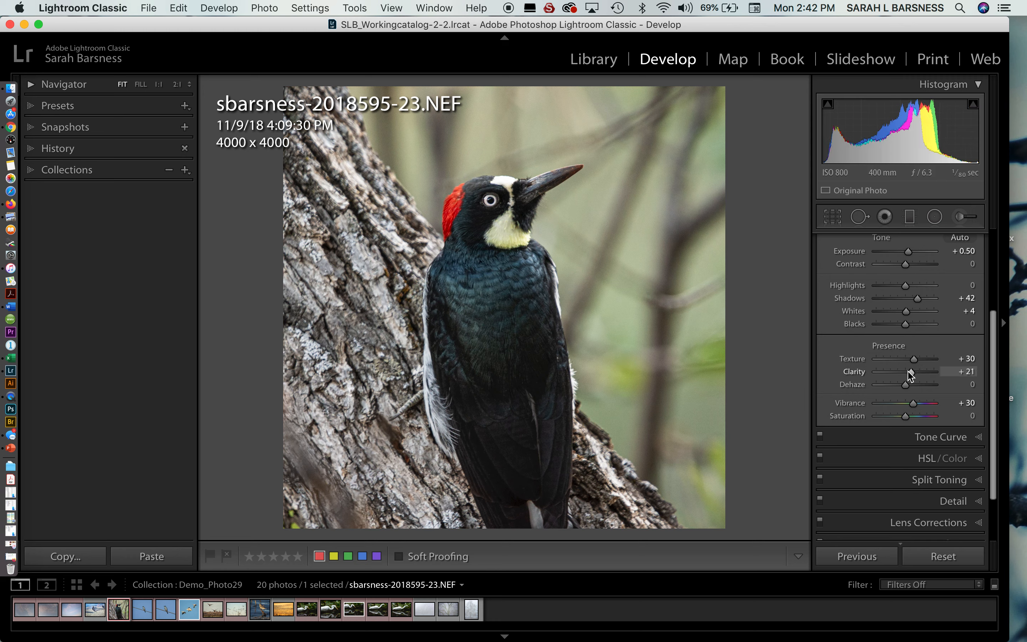